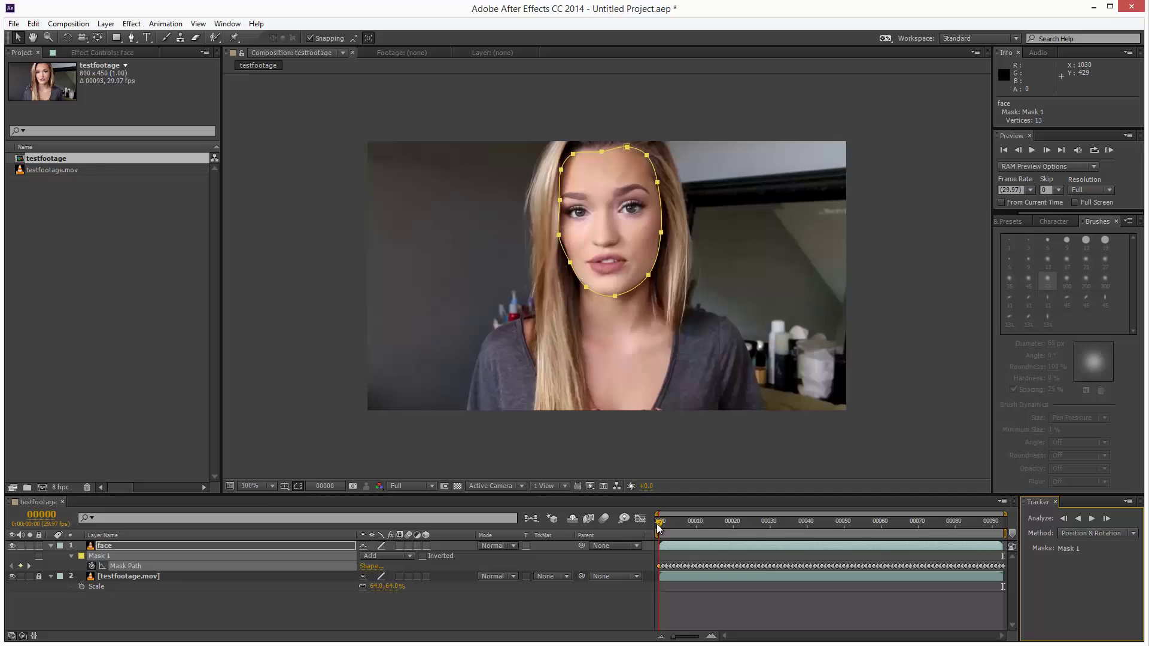
Scrub through the footage and play a RAM preview of the composition
left_click_drag(661, 522, 791, 533)
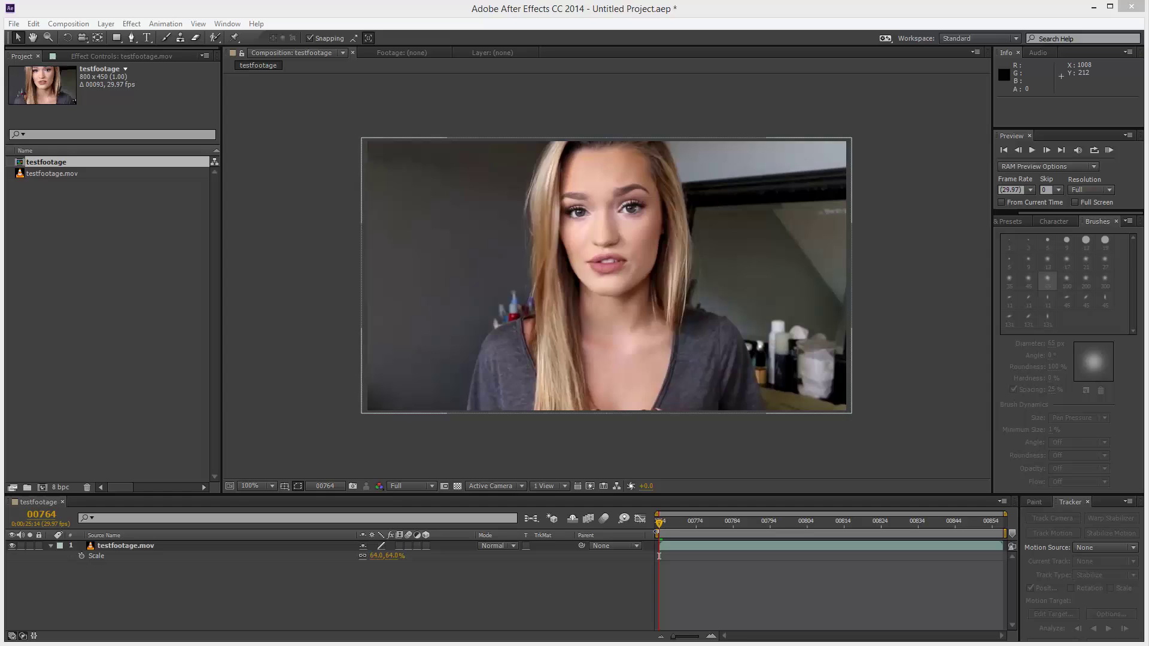
left_click_drag(661, 522, 981, 530)
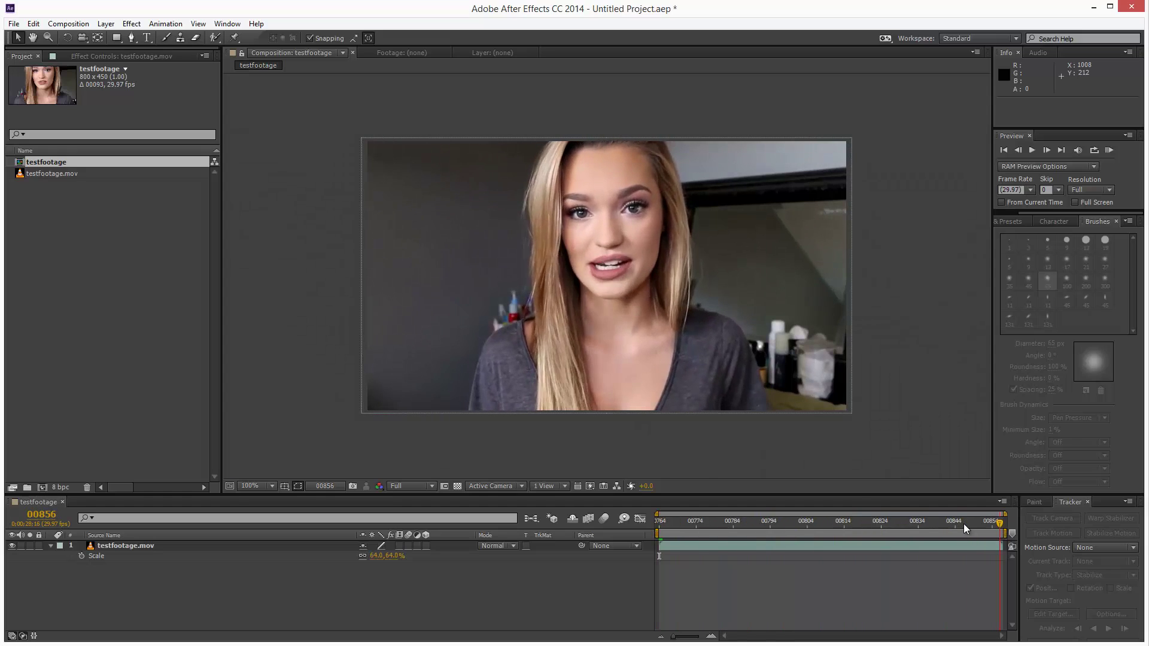
key("KP_0")
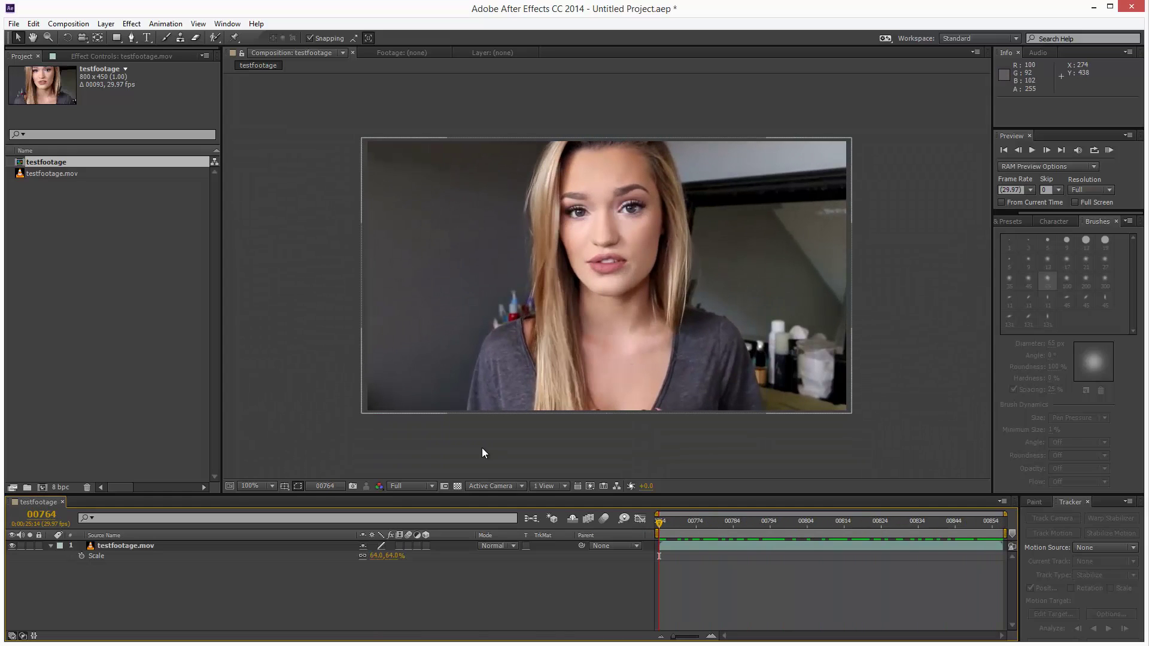
Duplicate the footage layer, lock the original, and rename the copy 'face'
left_click(177, 547)
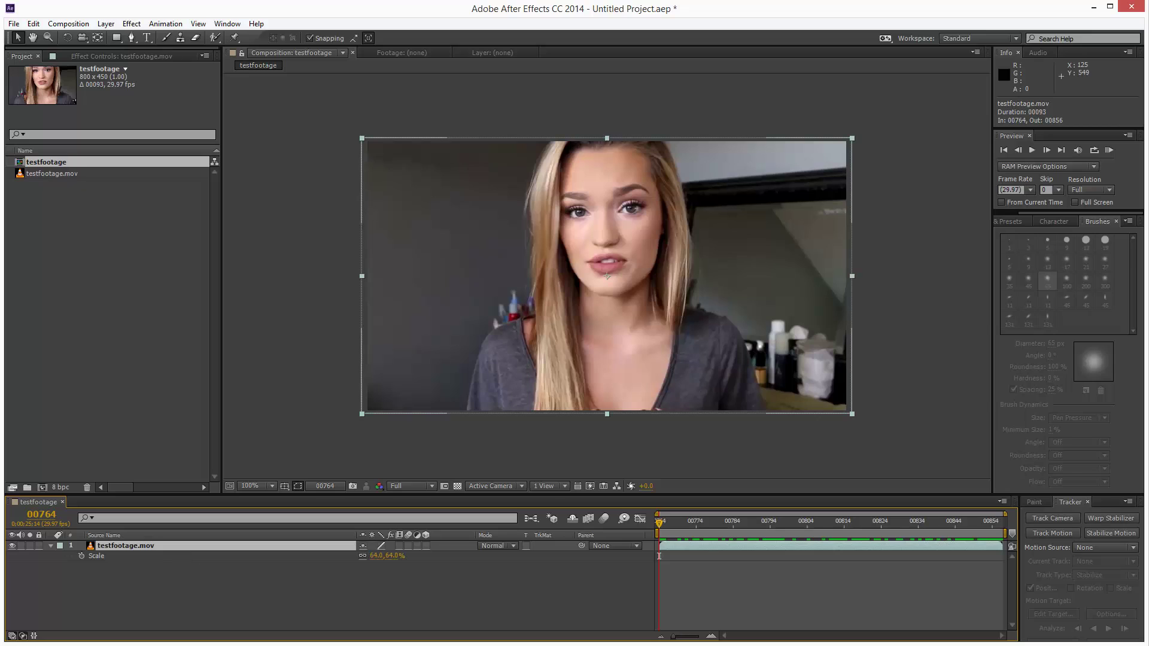
key("ctrl+d")
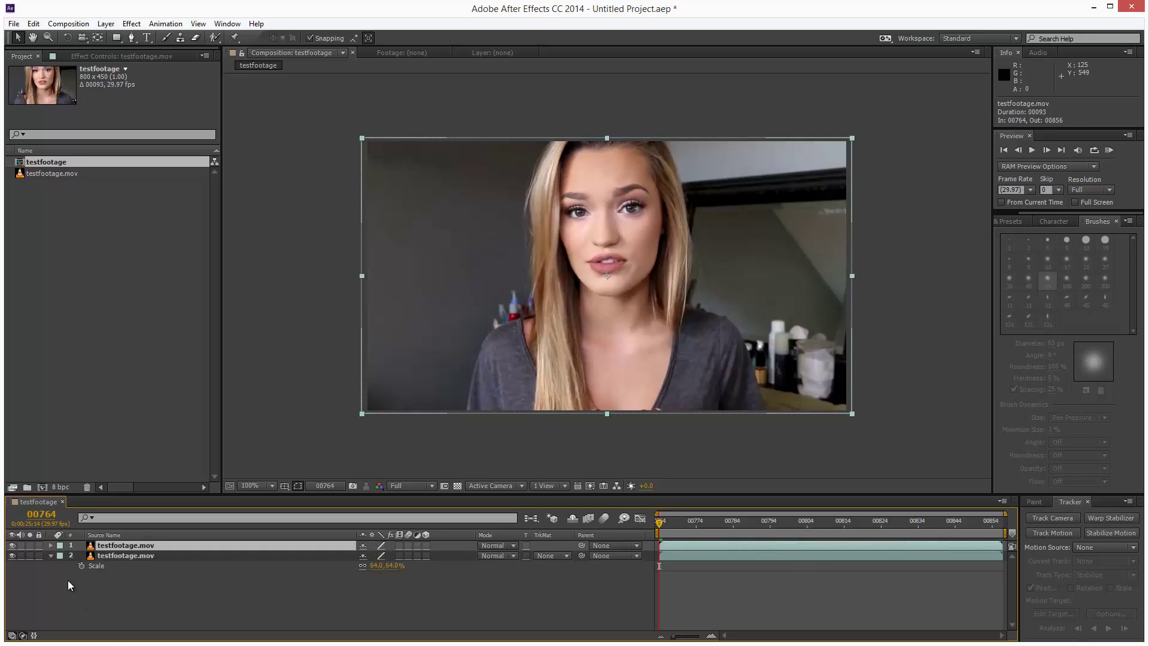
left_click(38, 555)
key("Return")
type("fac")
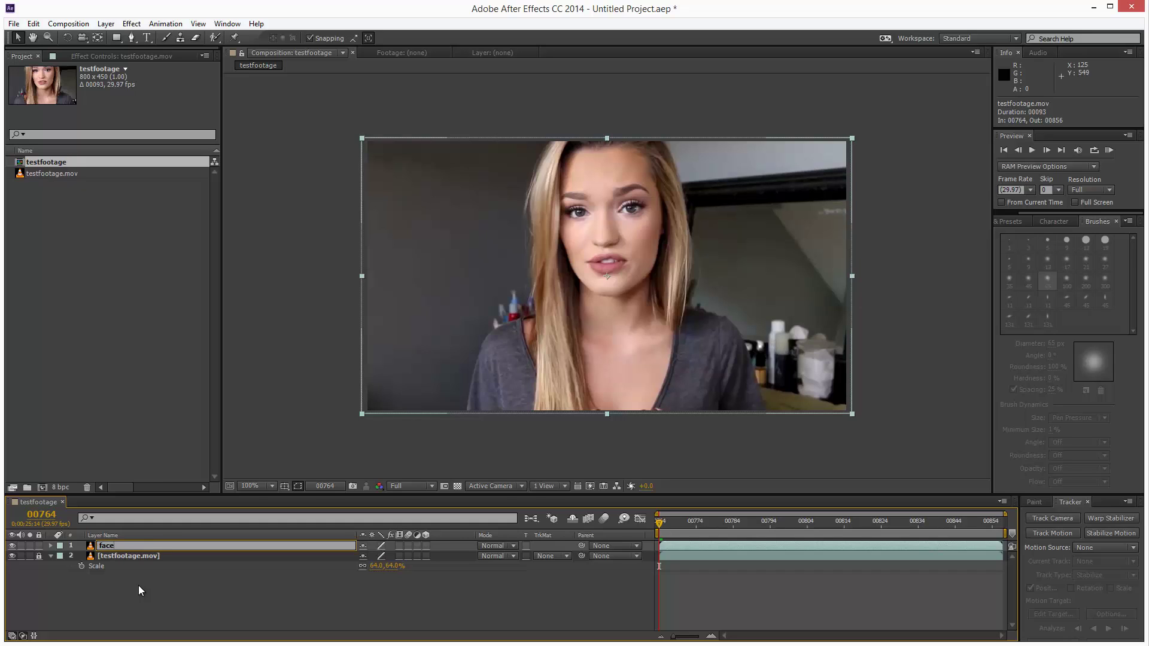
type("e")
key("Return")
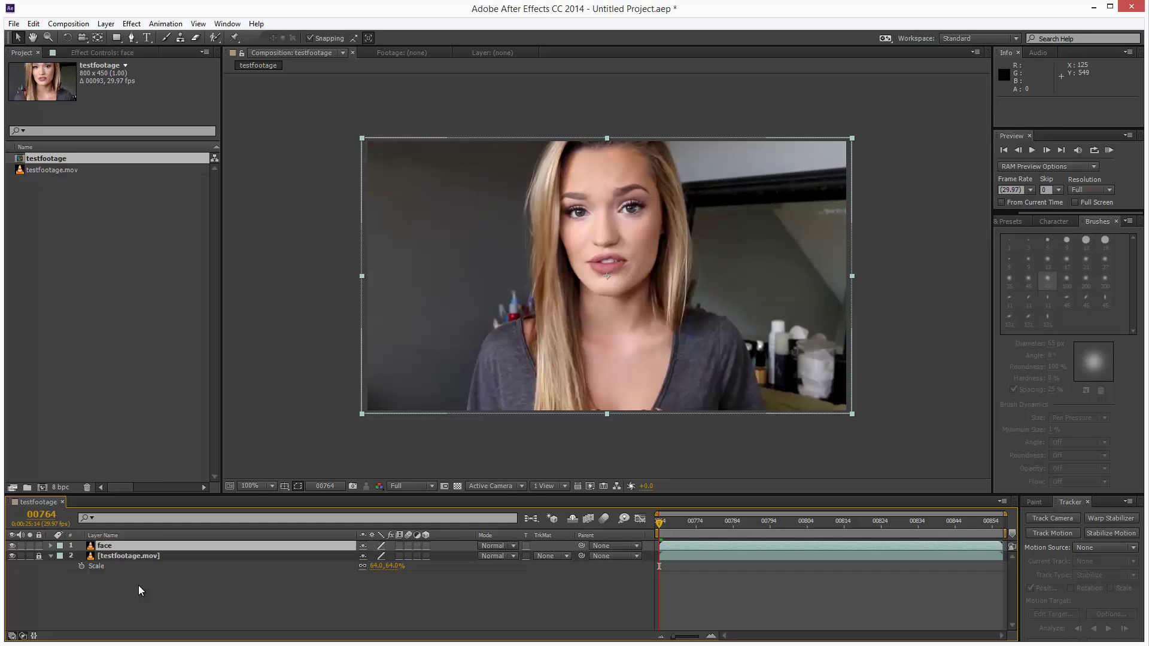
With the Pen tool selected, reset the composition's start frame to 0 in Composition Settings
left_click(130, 37)
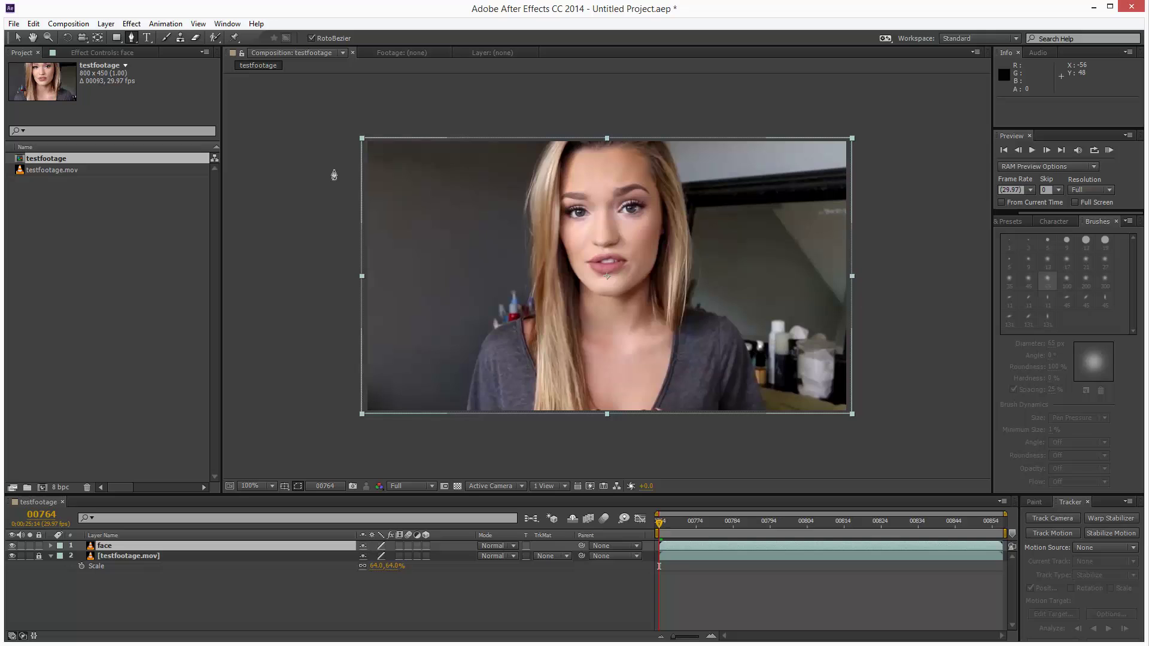
key("KP_0")
key("KP_0")
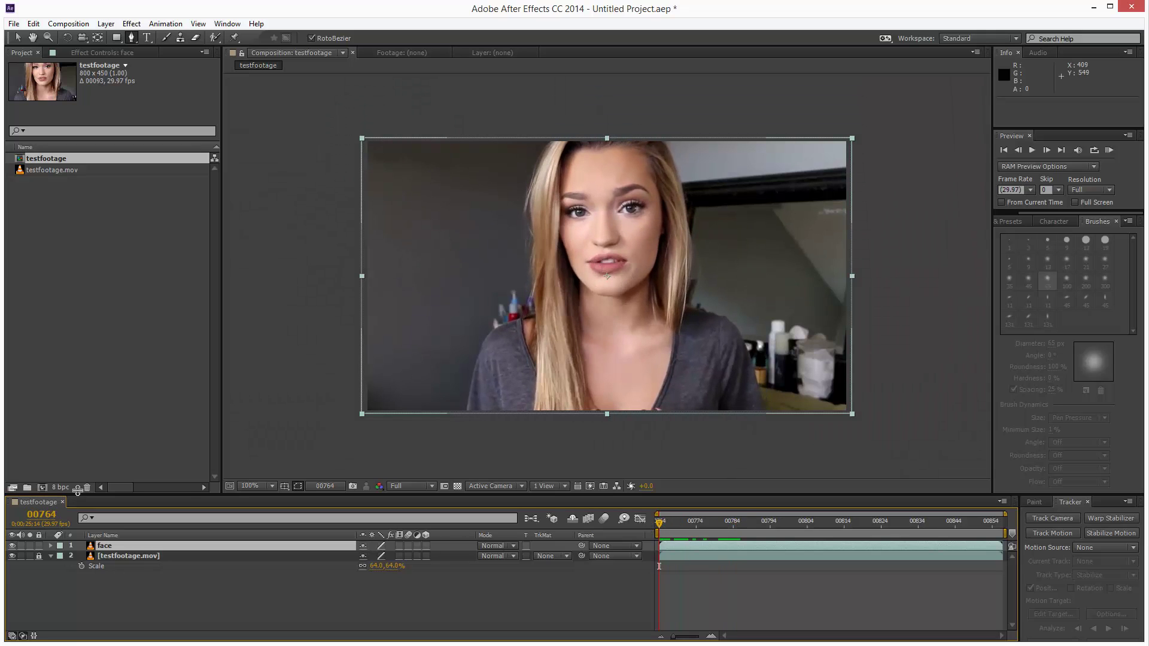
right_click(42, 504)
left_click(144, 300)
left_click(541, 388)
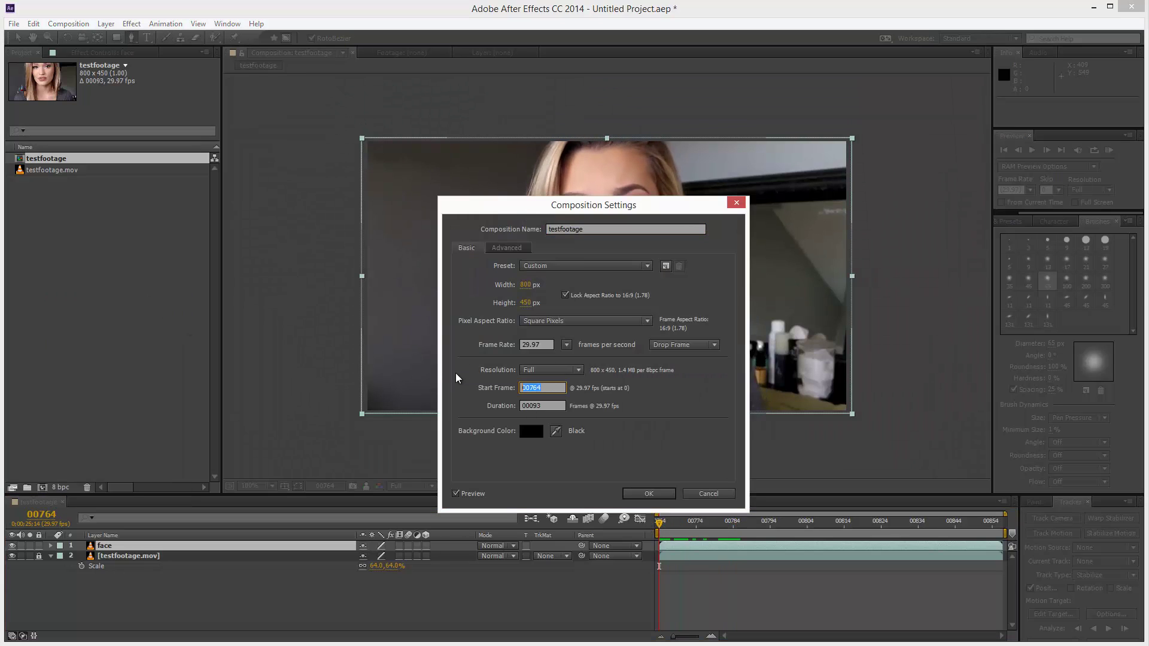
type("00000")
left_click(648, 493)
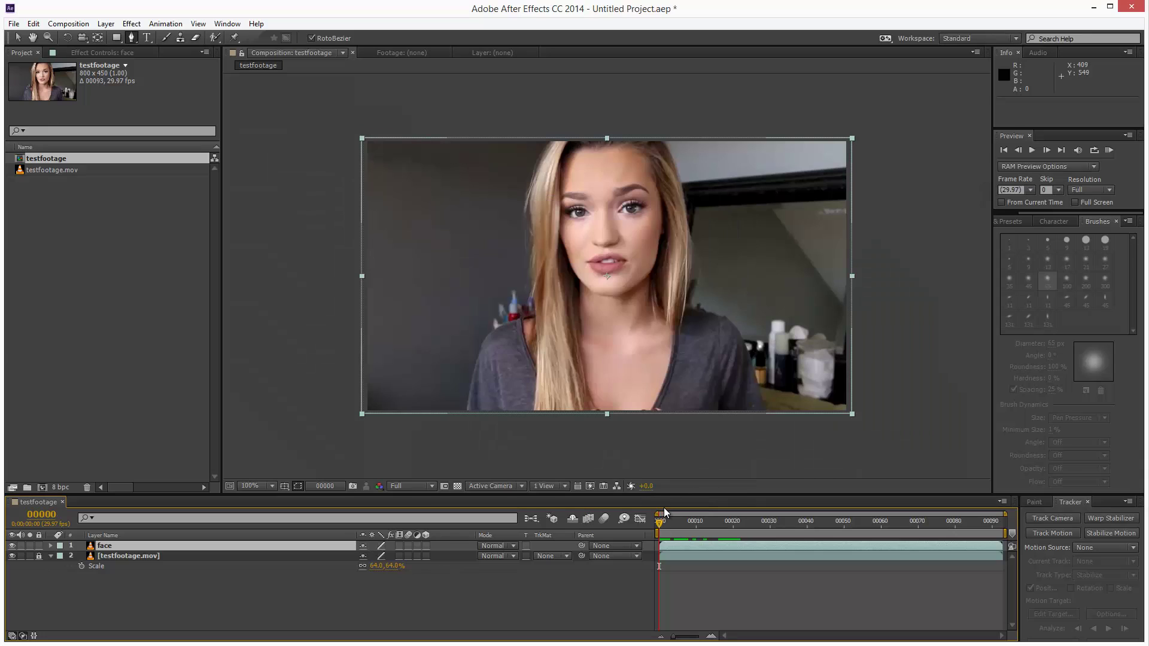
Close the Tracker and Paint panels, then outline the face from hairline around chin, jaw and temple, closing the mask
left_click(1088, 502)
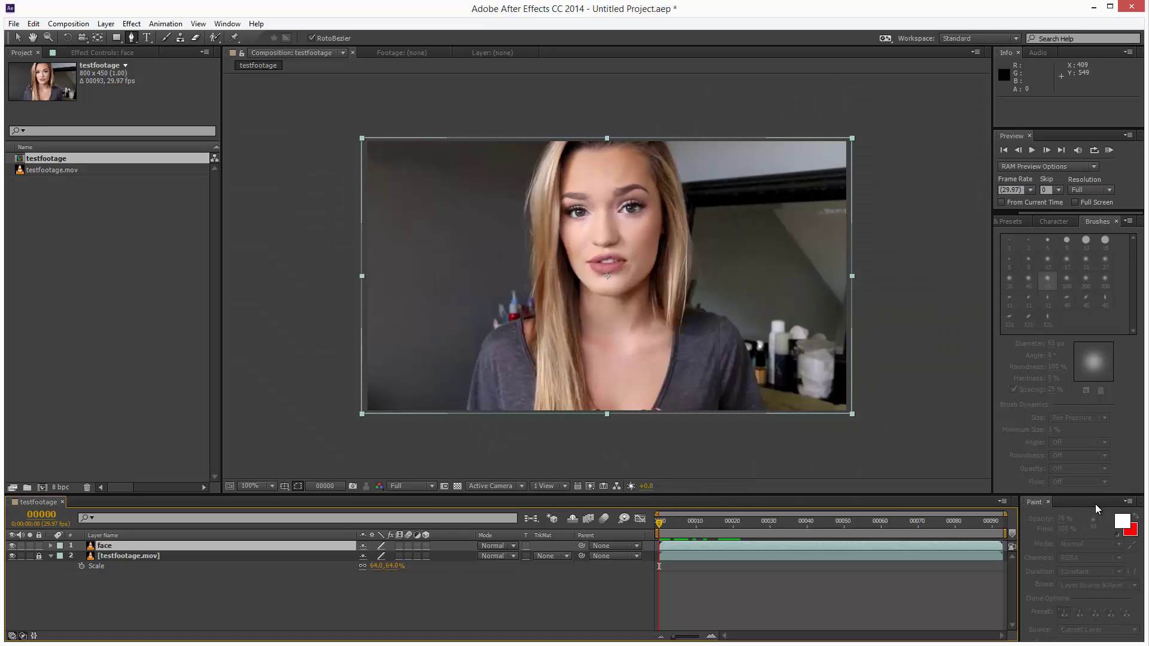
left_click(1050, 503)
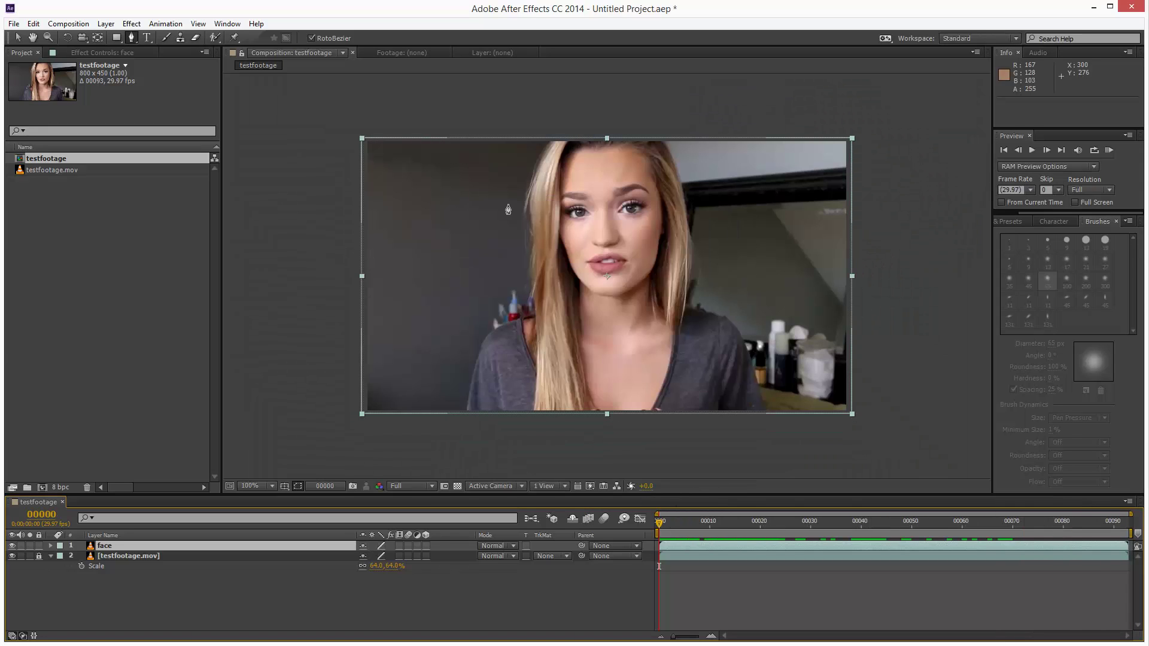
left_click(573, 154)
left_click(562, 170)
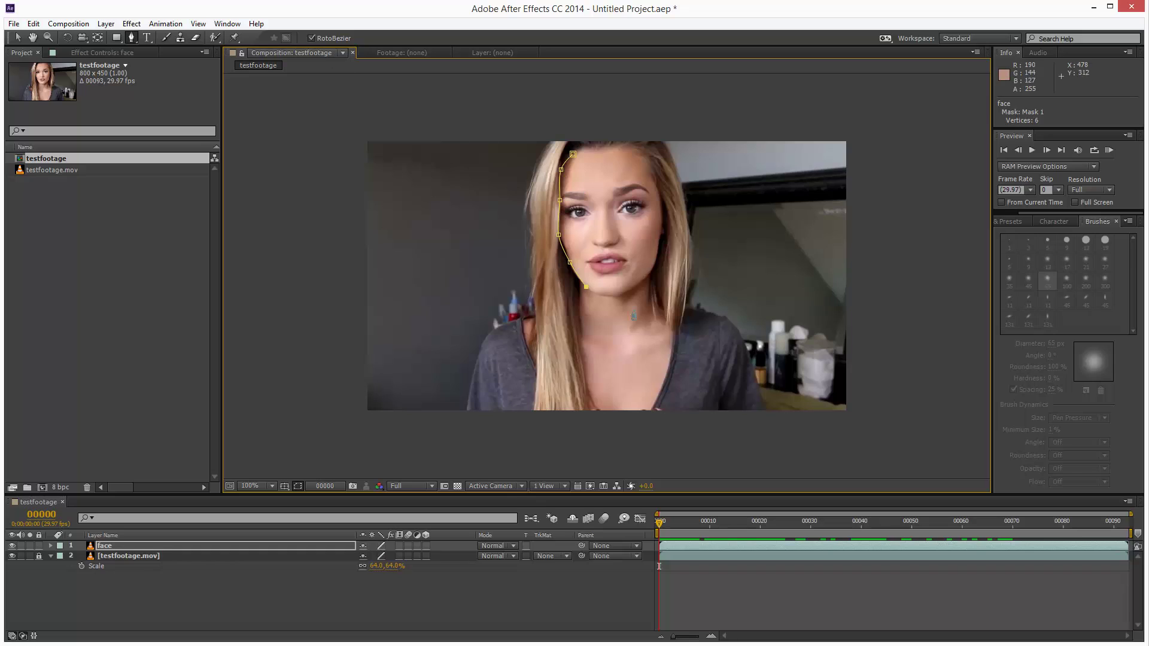
left_click(615, 296)
left_click(661, 232)
left_click(657, 182)
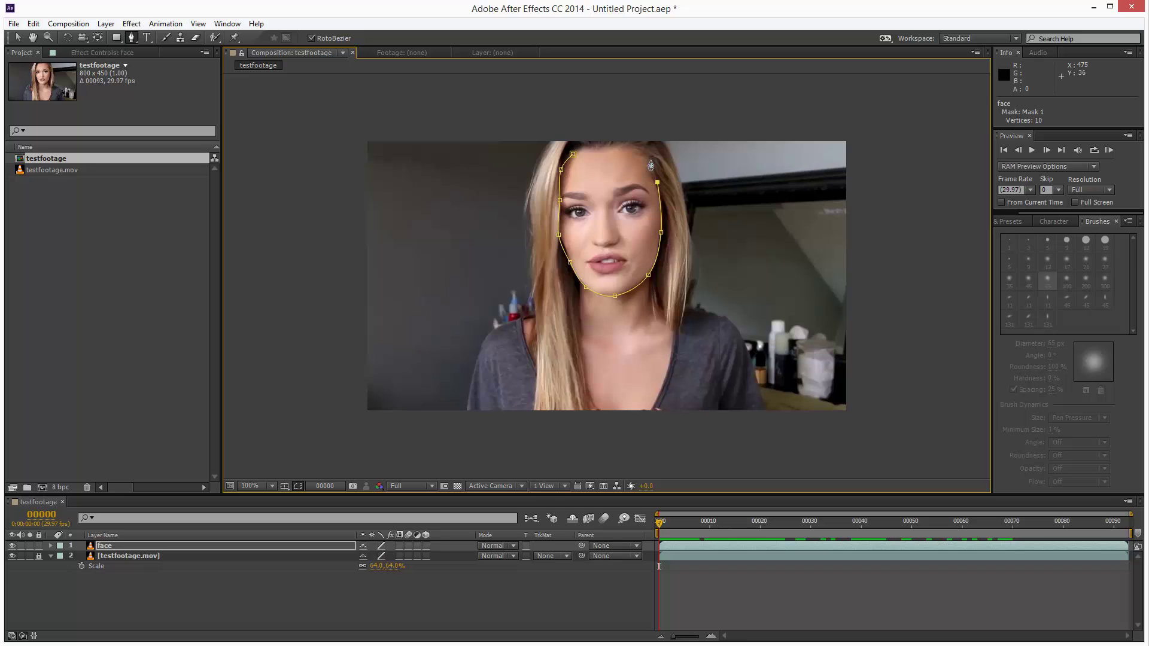
left_click(602, 152)
left_click(574, 154)
Show the Tracker panel from the Window menu and select the face layer
left_click(227, 24)
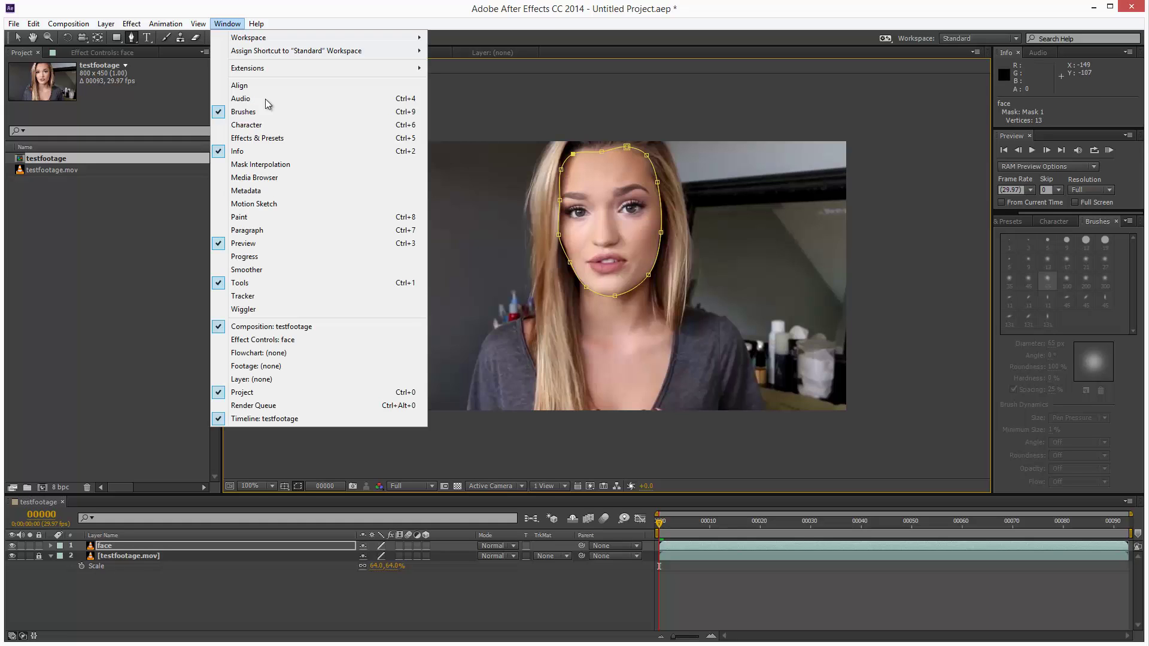
left_click(243, 296)
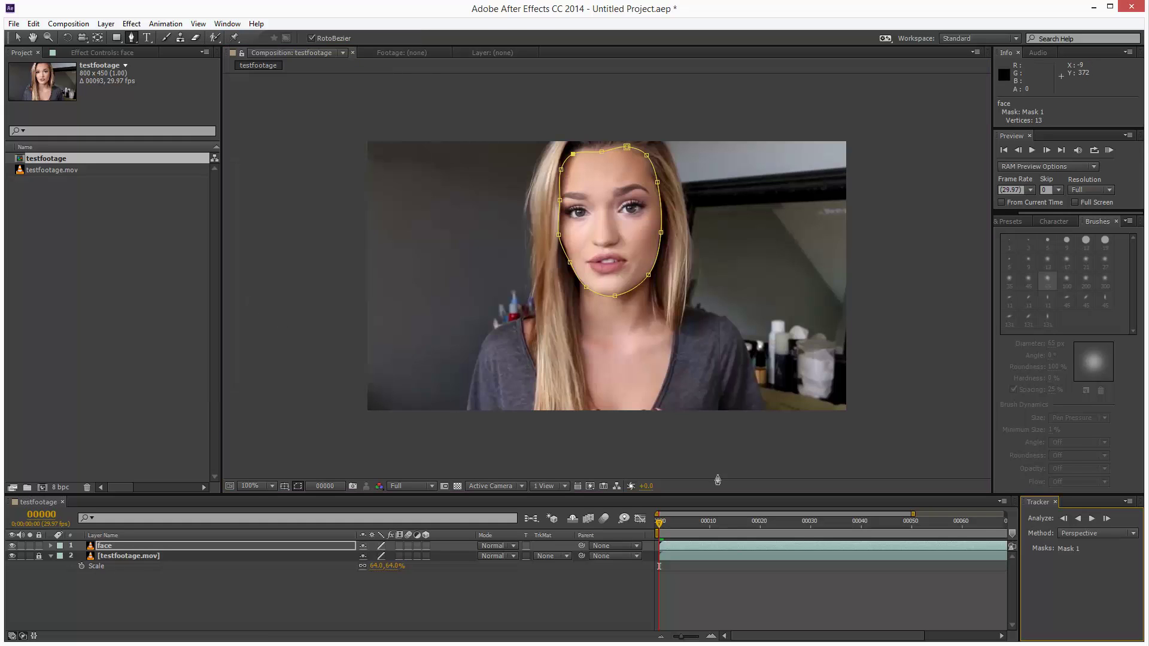
left_click(110, 549)
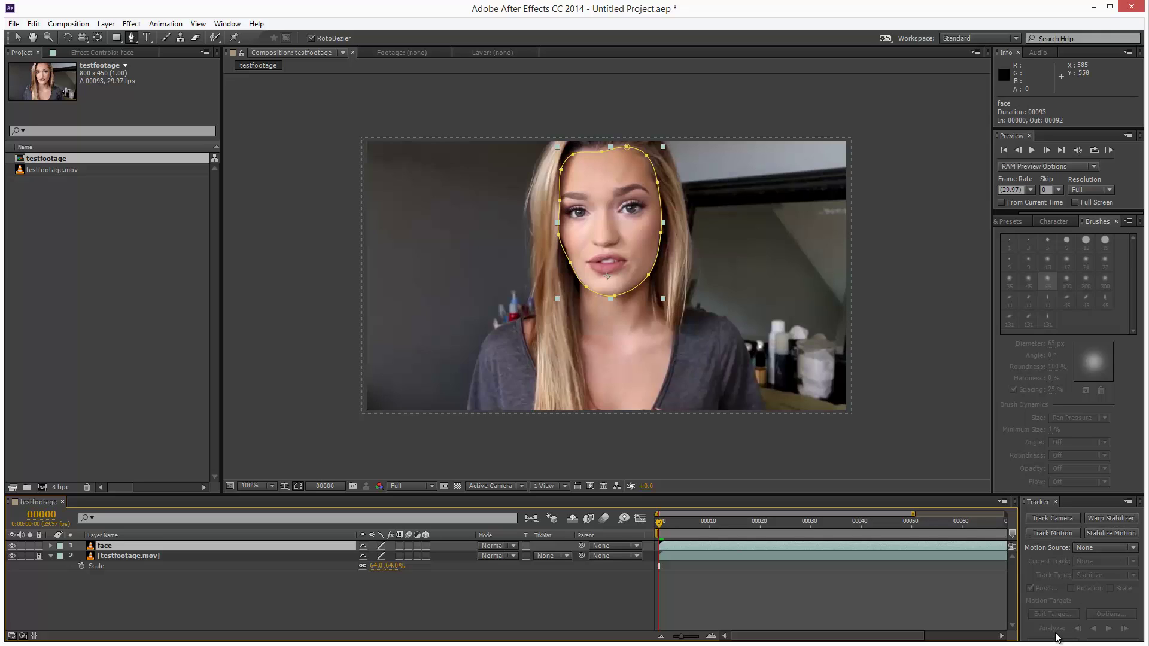
Reveal and select Mask 1, and keep Perspective as the Tracker method
key("m")
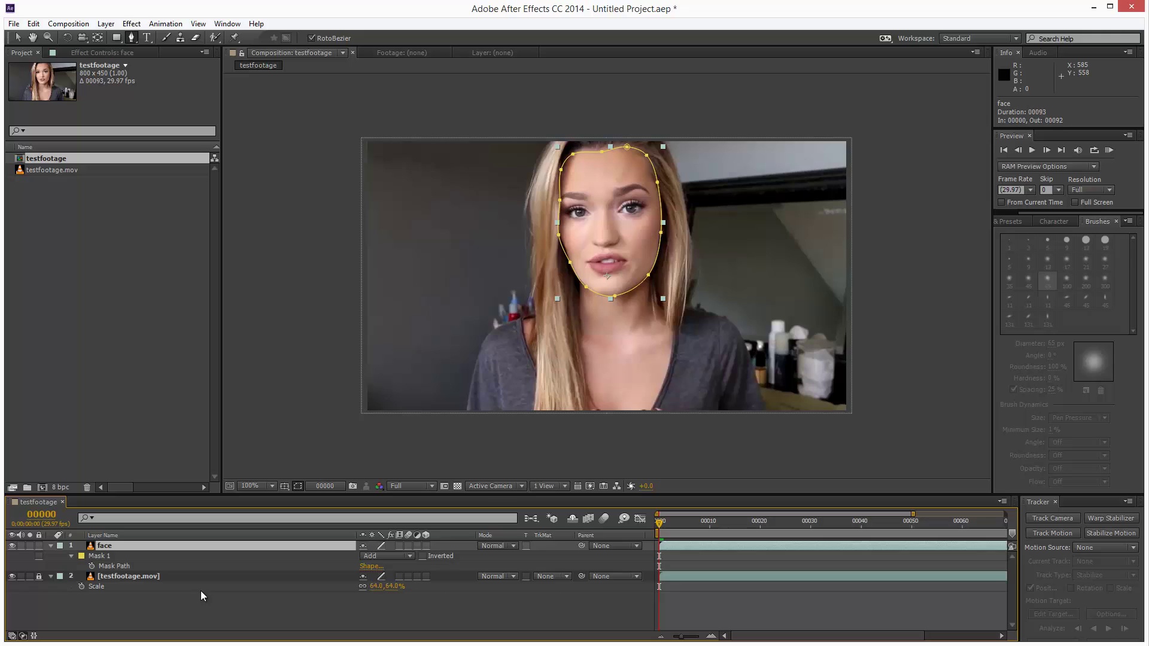
left_click(103, 557)
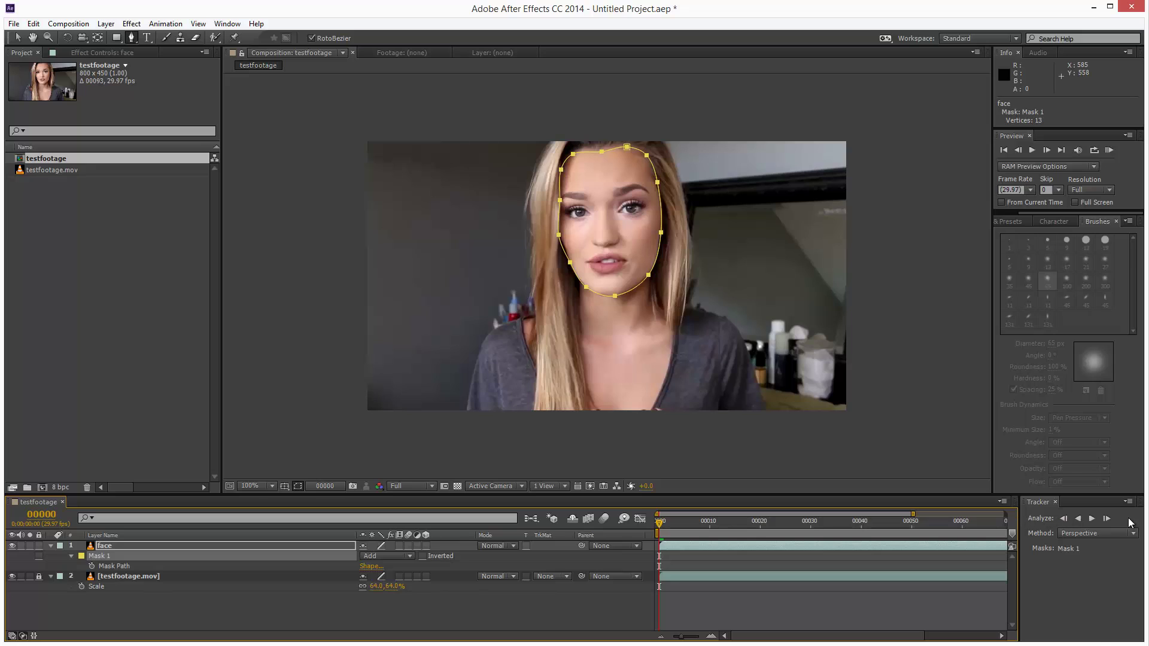
left_click(1100, 533)
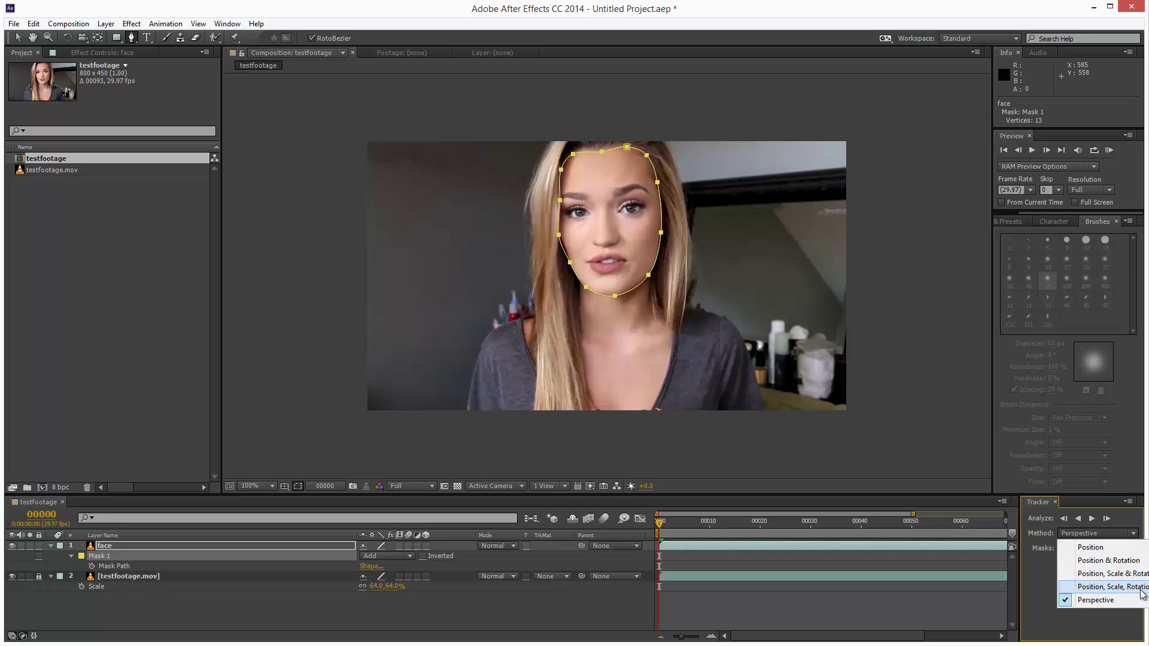
left_click(1119, 600)
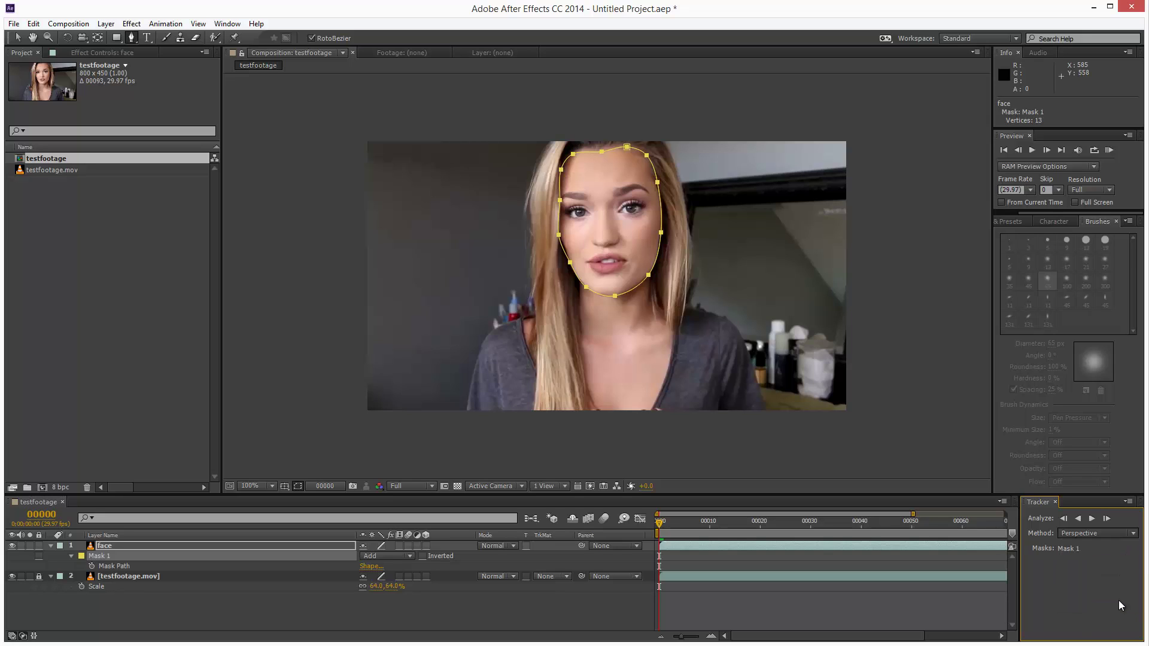
left_click(860, 546)
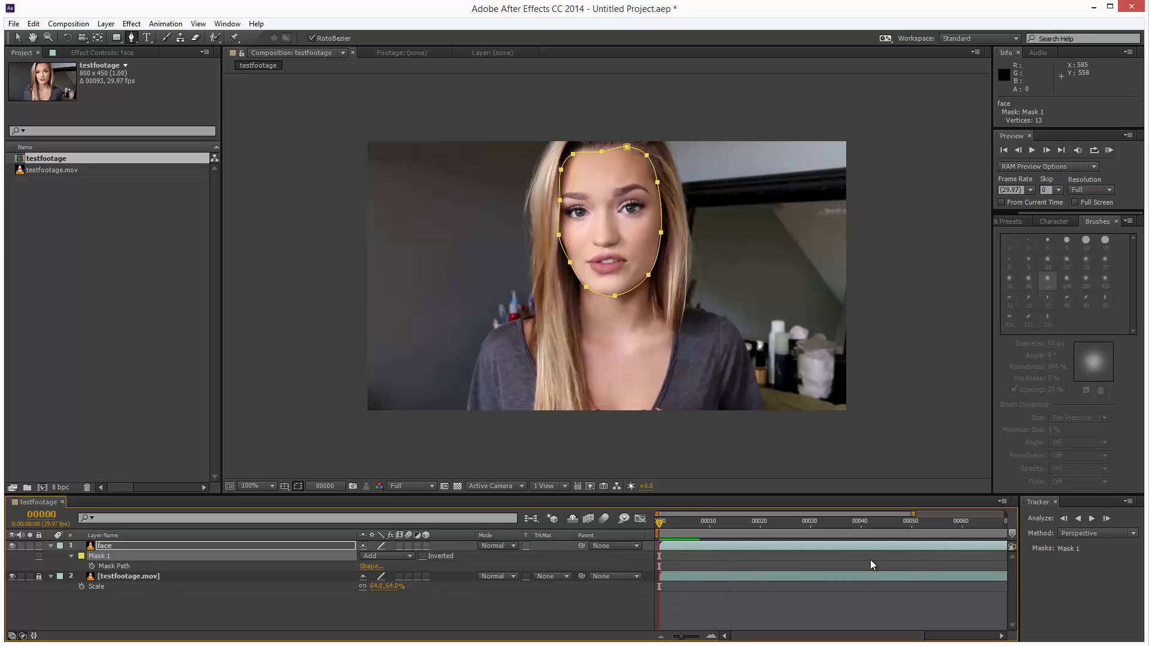
Track Mask 1 forward, then show the whole clip and scrub back to frame 00052
left_click(1091, 519)
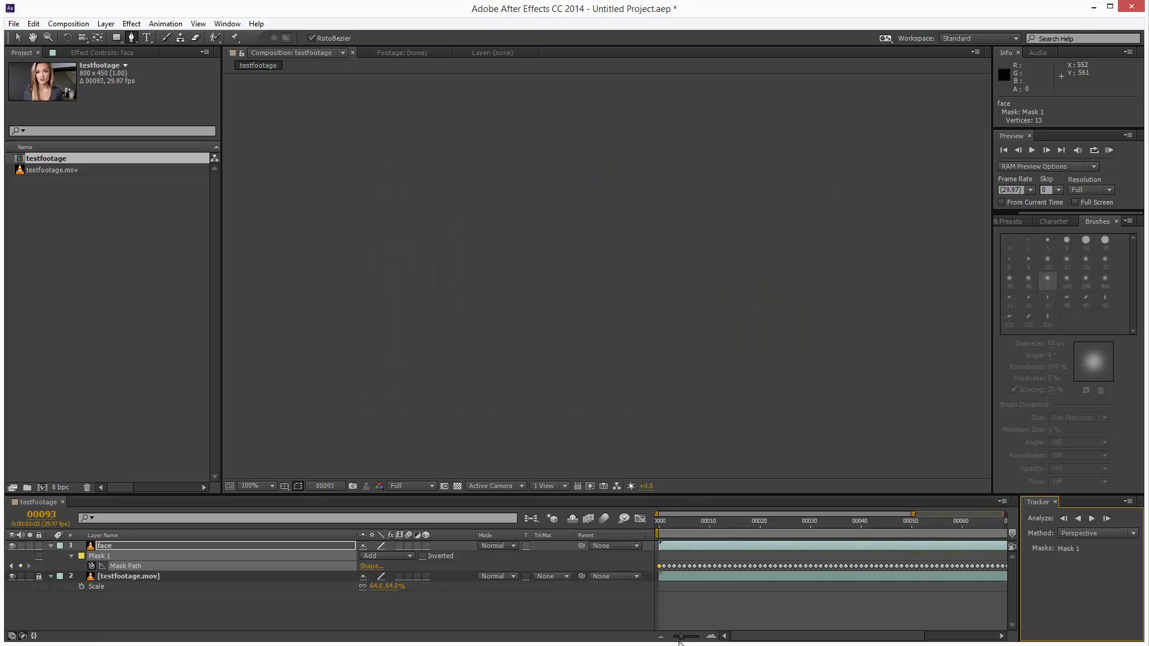
left_click_drag(680, 639, 665, 639)
left_click_drag(658, 522, 925, 518)
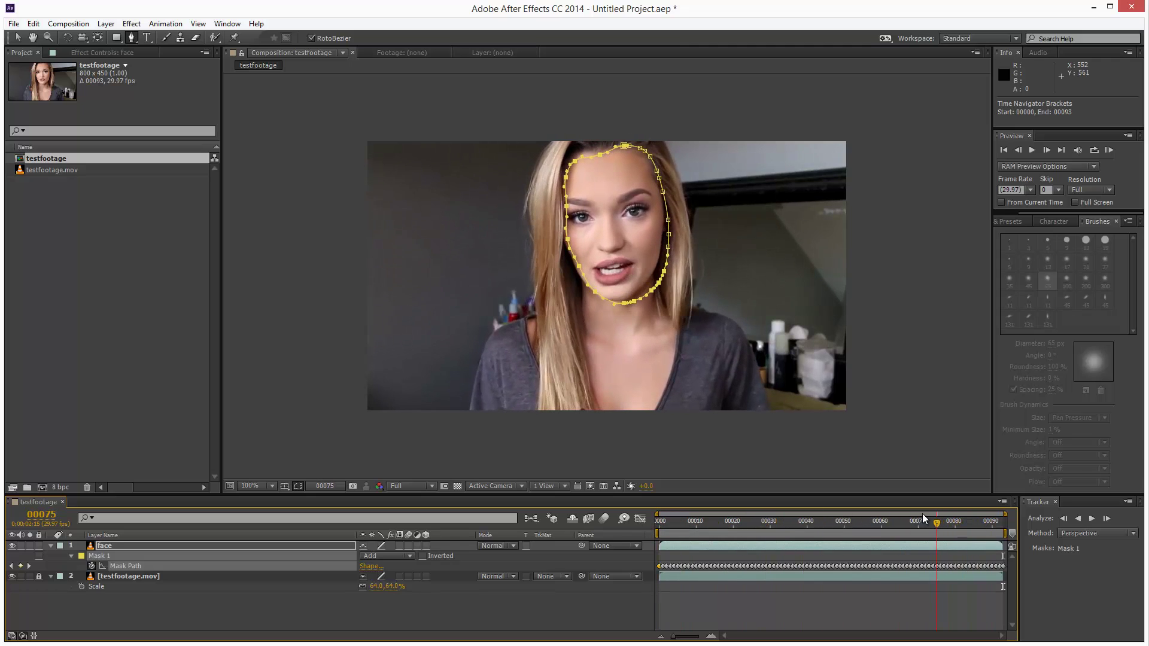
mouse_move(835, 520)
left_mouse_down()
mouse_move(821, 526)
mouse_move(870, 526)
mouse_move(851, 531)
left_mouse_up()
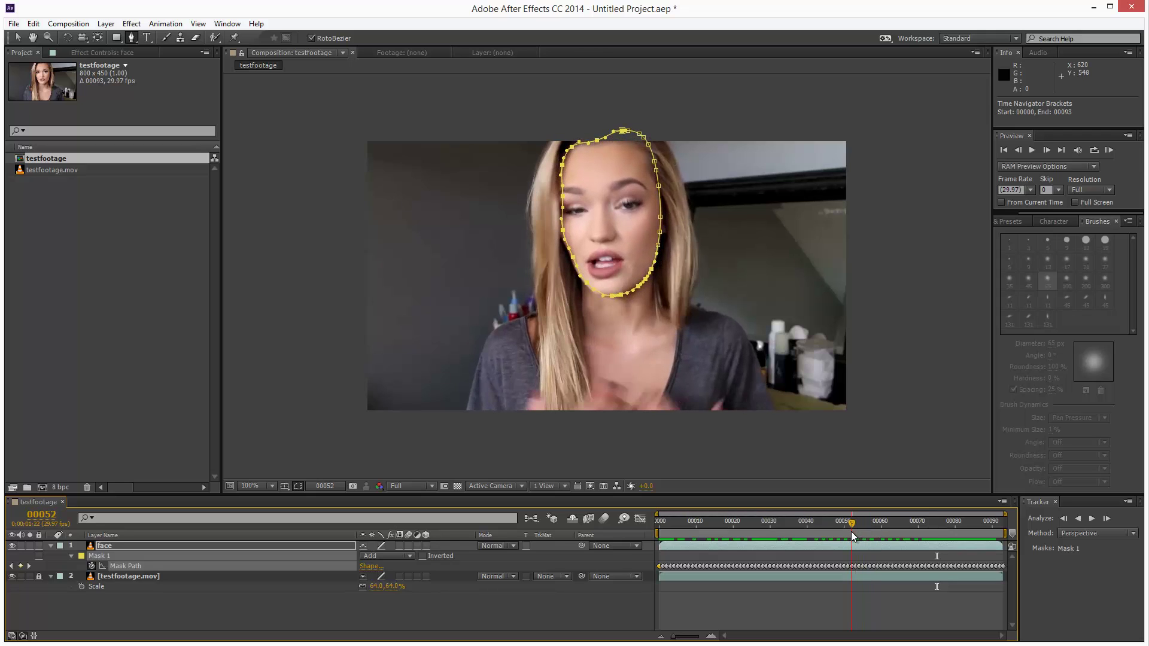
Delete the mask keyframes from frame 52 onward and nudge the mask back onto the face
left_click(857, 565)
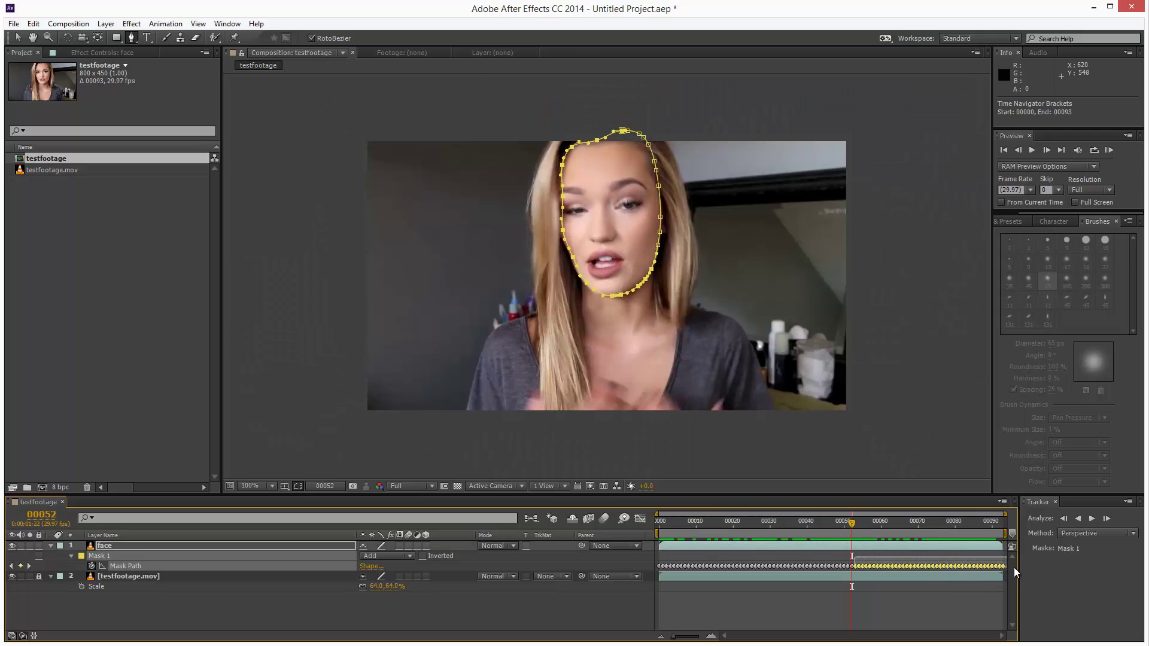
key("Delete")
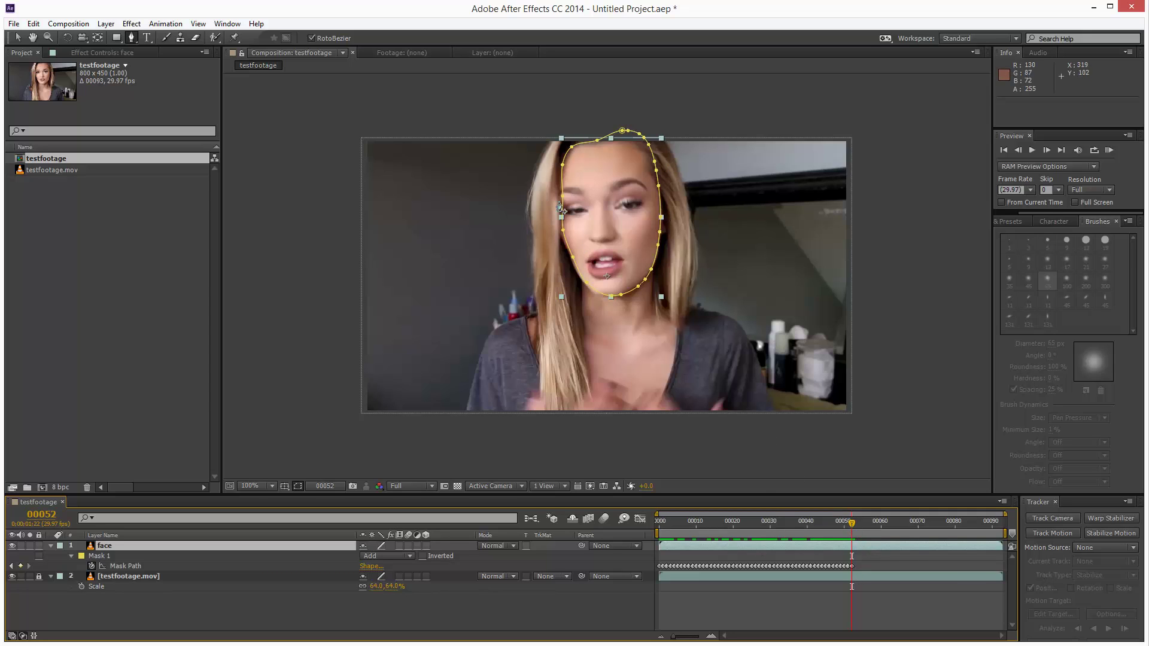
key("v")
left_click(612, 240)
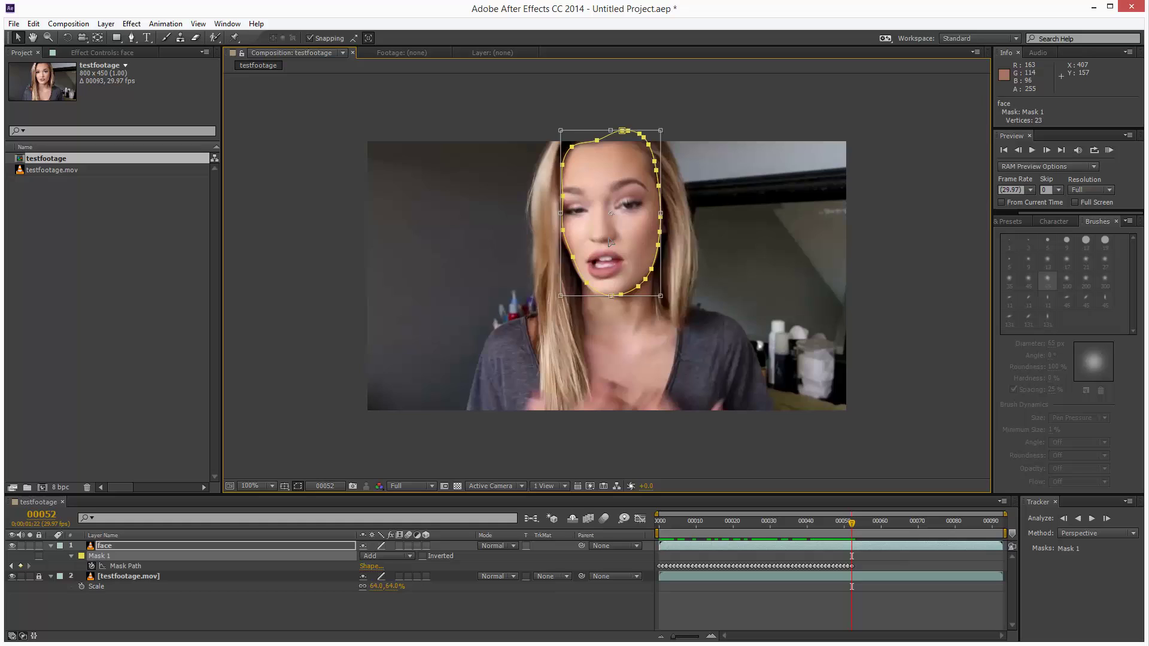
left_click_drag(609, 242, 606, 246)
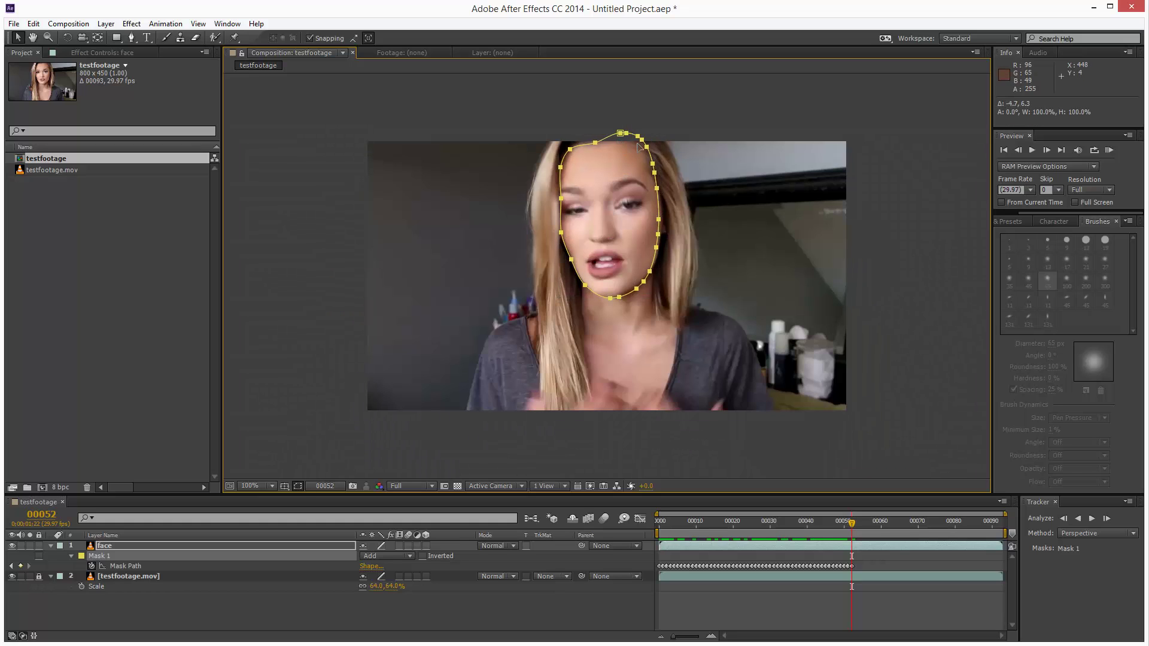
Pull the stray mask vertex onto the head's top and add three points along the top edge
left_click(629, 144)
left_click(621, 134)
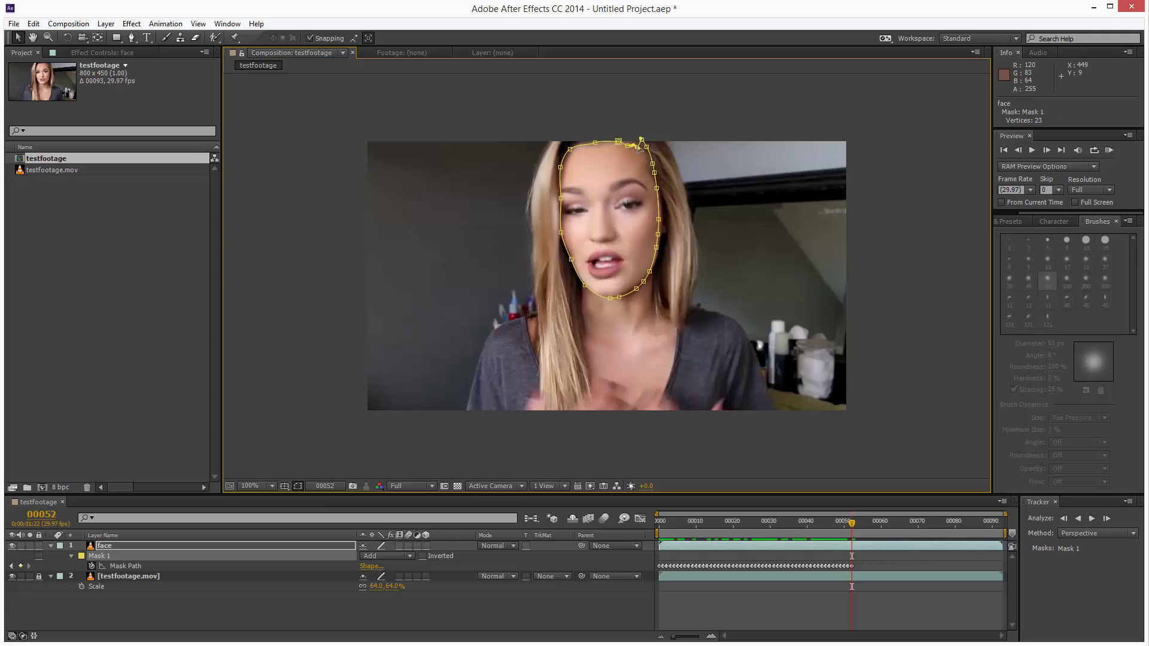
left_click_drag(636, 137, 642, 142)
left_click(611, 143)
left_click(603, 144)
left_click(586, 146)
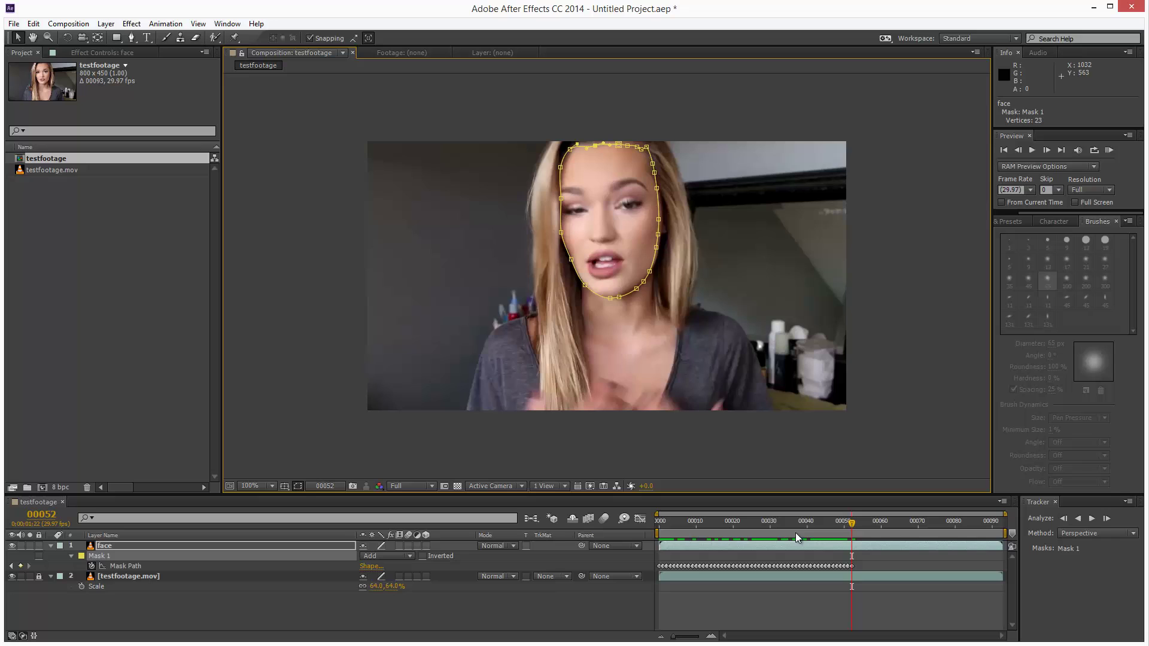
Track forward, delete the bad keyframes, shrink the mask slightly, and re-track to frame 00093
left_click(1092, 519)
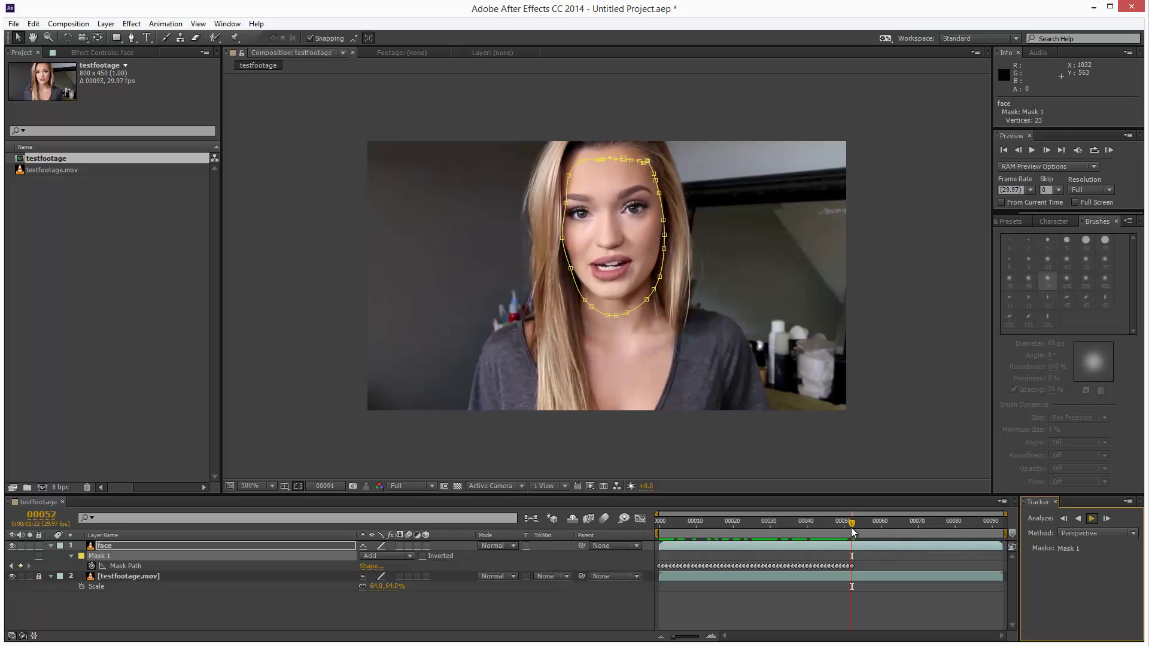
left_click_drag(852, 523, 1007, 563)
key("Delete")
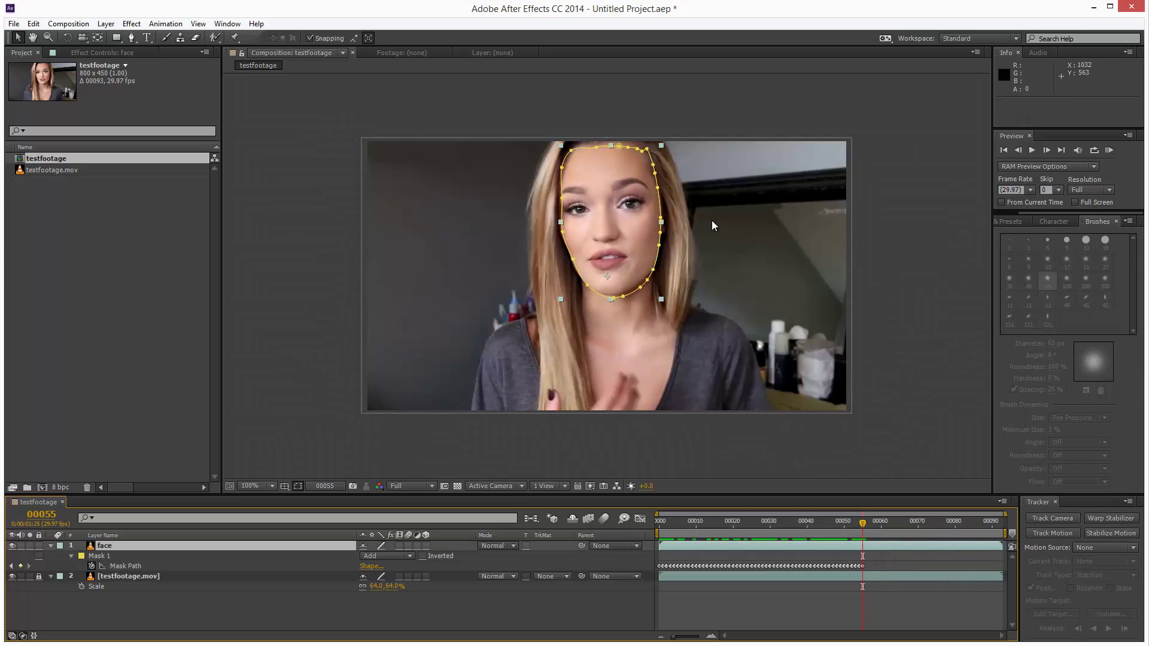
double_click(650, 278)
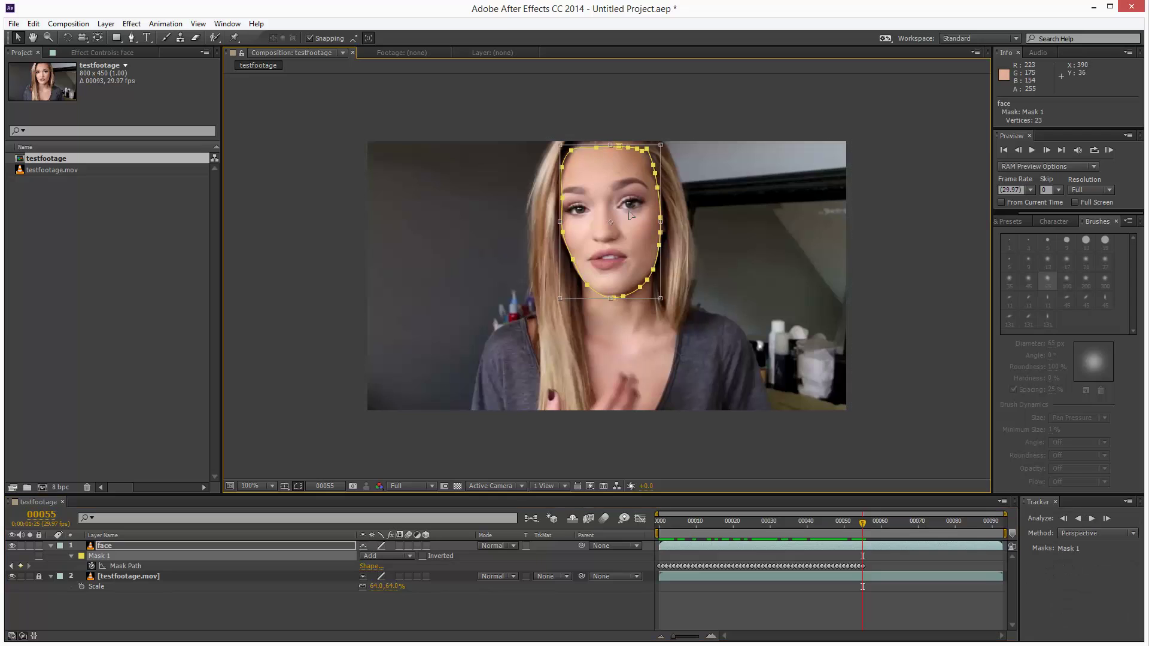
left_click_drag(661, 299, 659, 295)
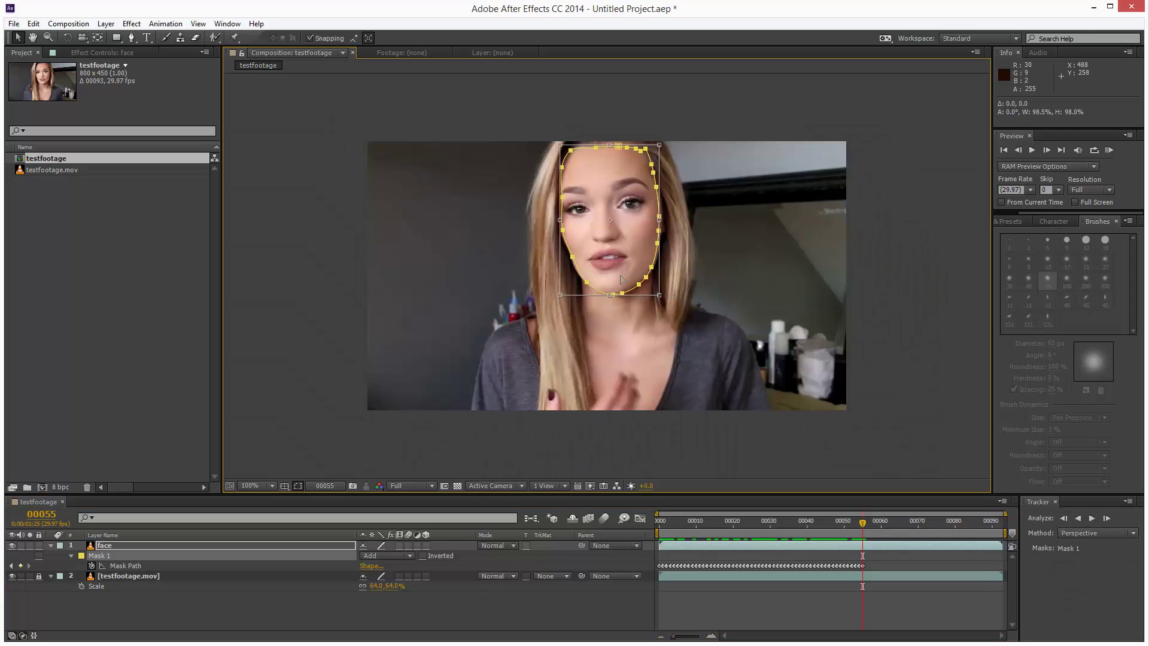
left_click(1091, 519)
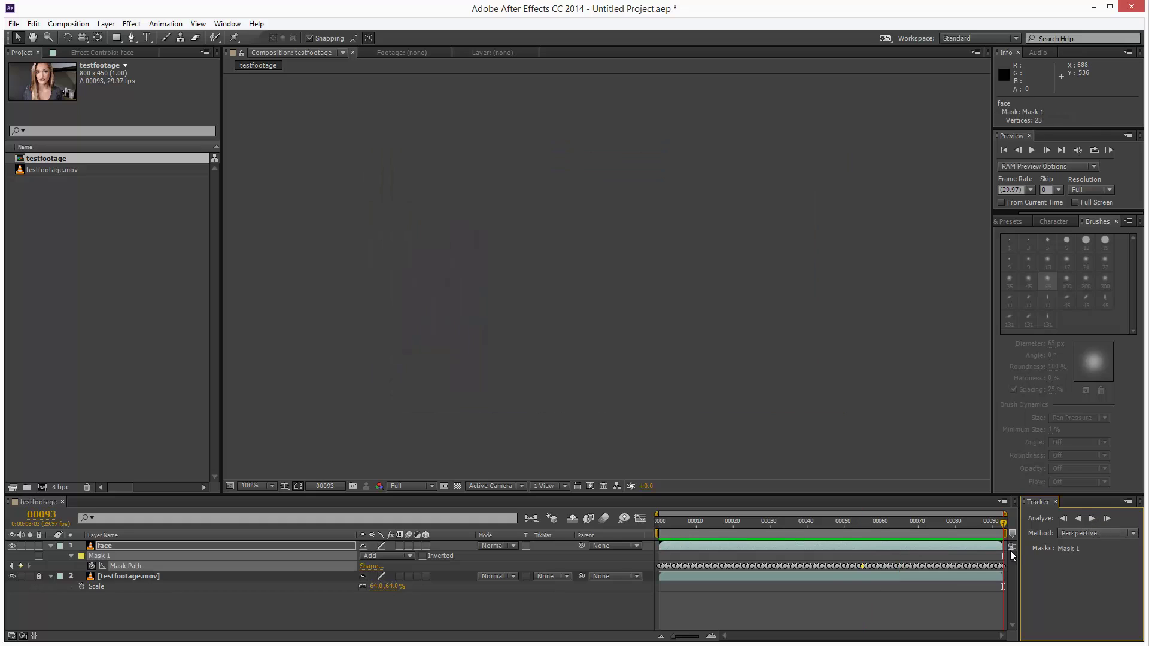
Delete all Mask Path keyframes and re-track Mask 1 from frame 0 using Position & Rotation
left_click_drag(664, 563, 1014, 566)
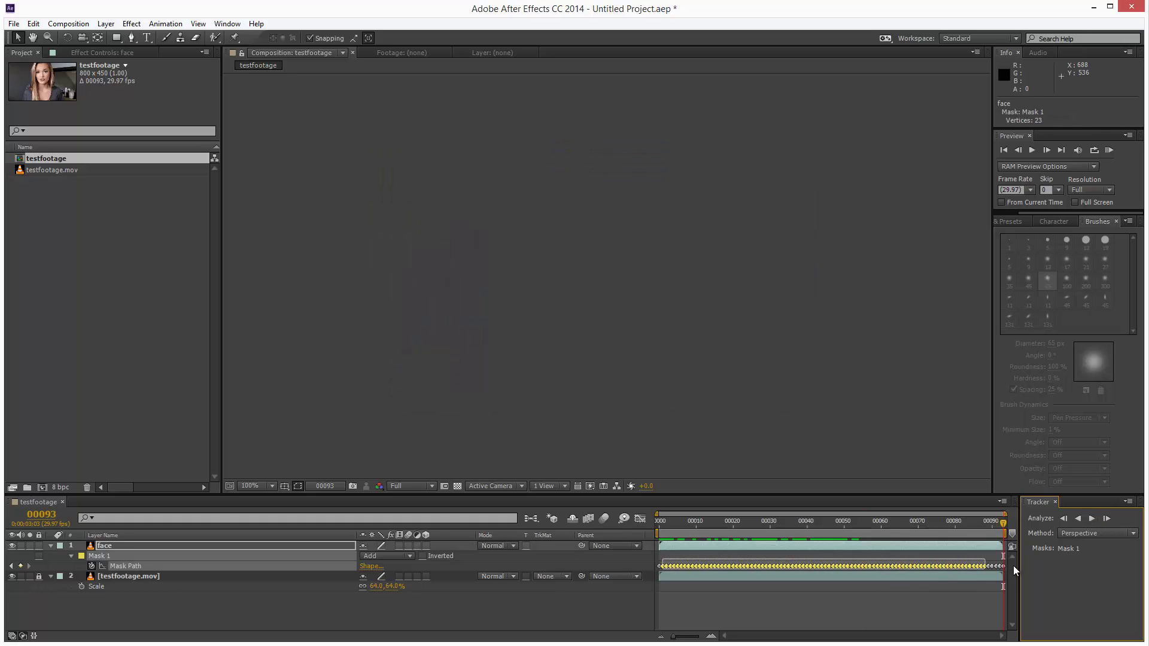
key("Delete")
left_click(654, 526)
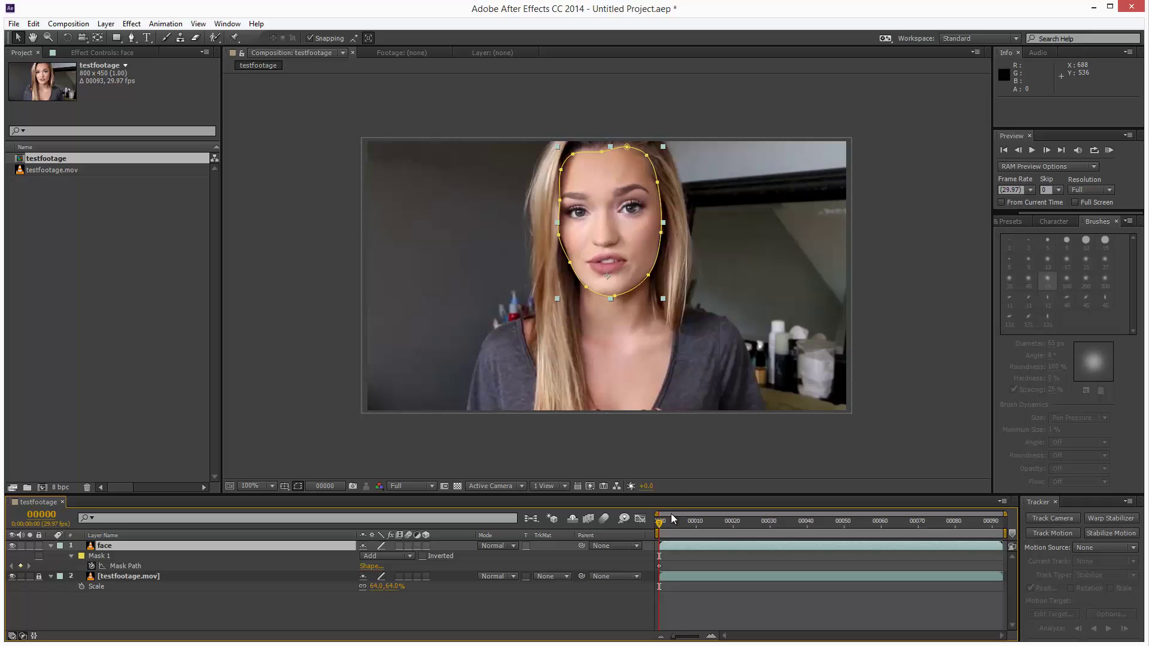
left_click(102, 557)
left_click(1095, 533)
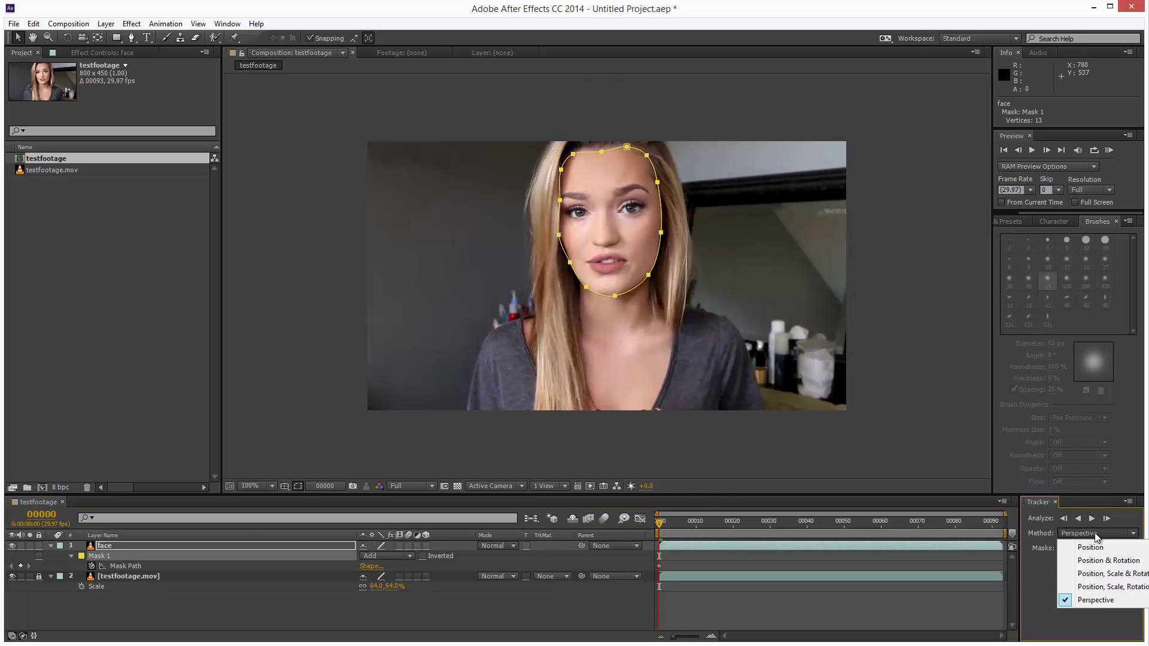
left_click(1129, 561)
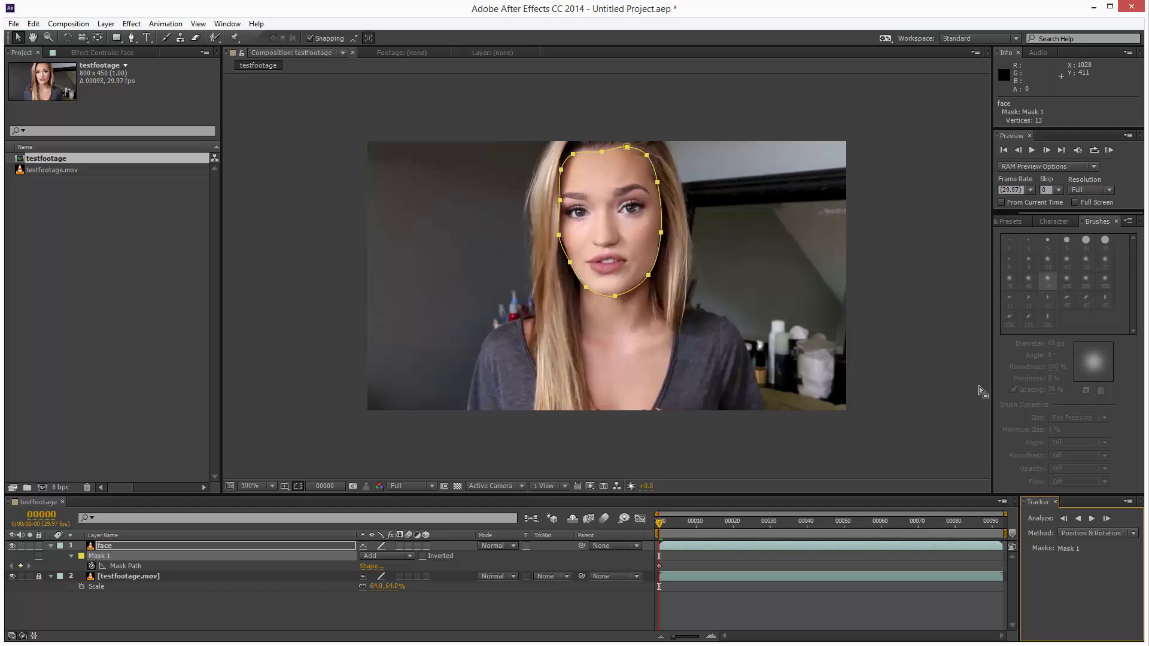
left_click(1092, 519)
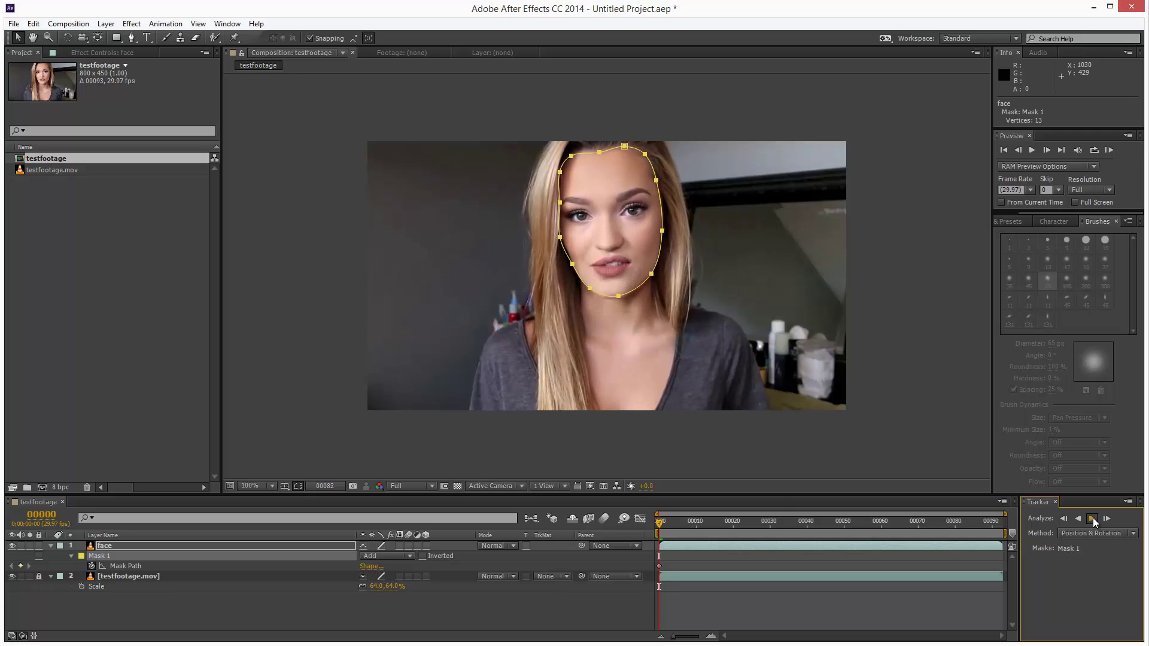
left_click(1091, 519)
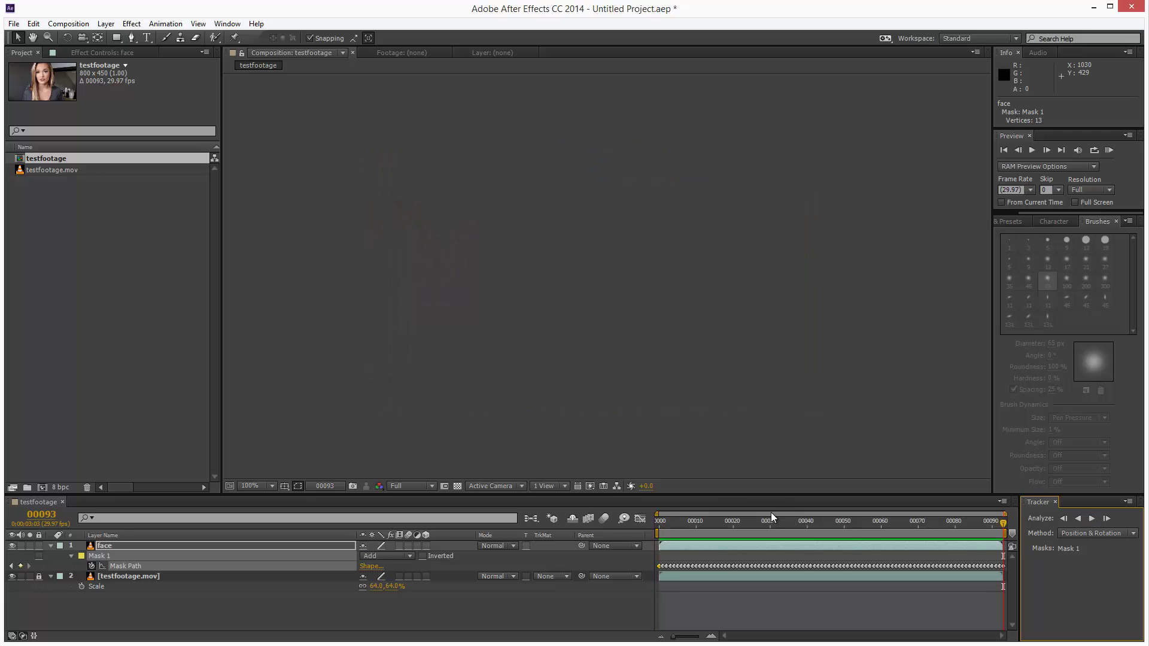
left_click_drag(772, 517, 748, 533)
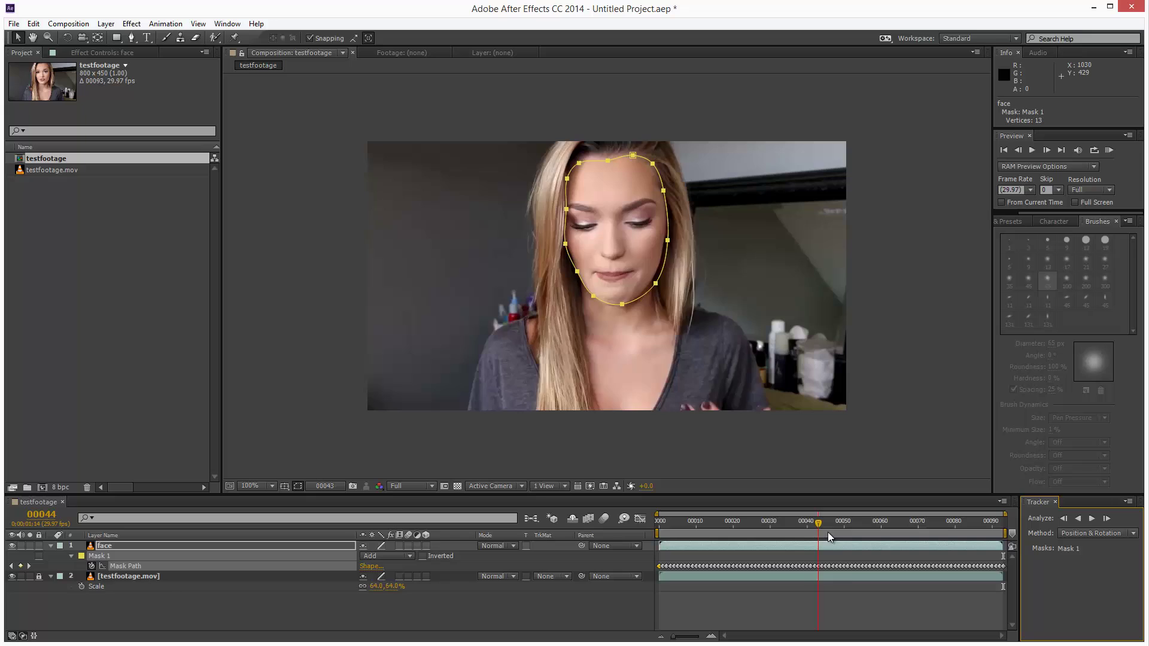
left_click_drag(827, 532, 752, 535)
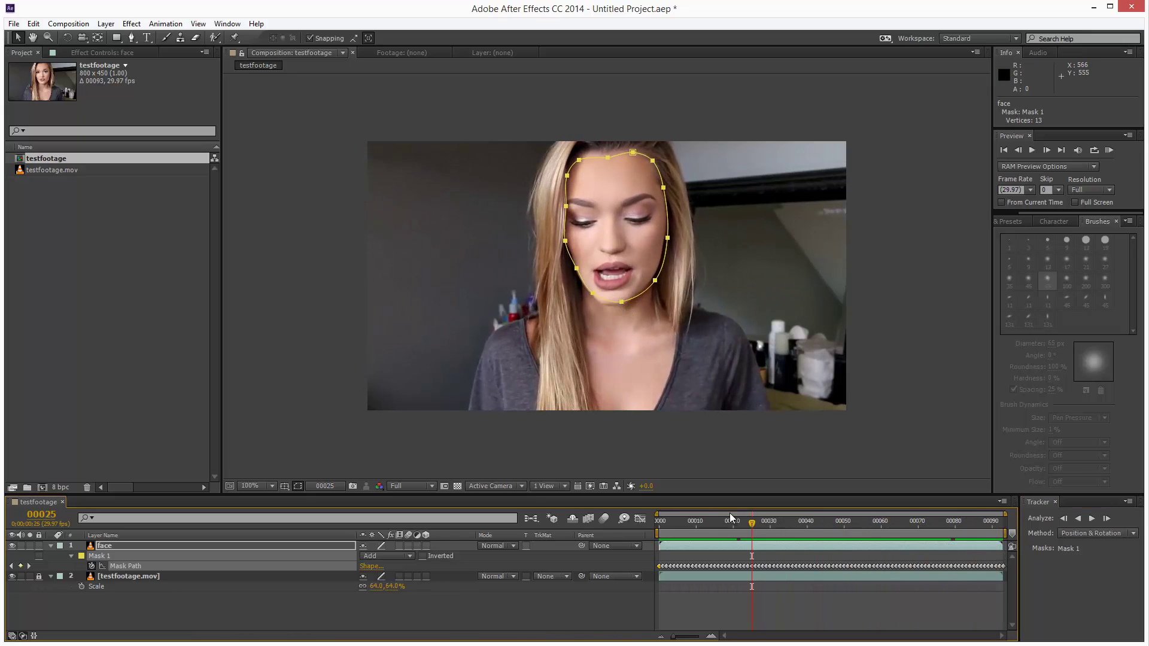
left_click_drag(770, 532, 733, 522)
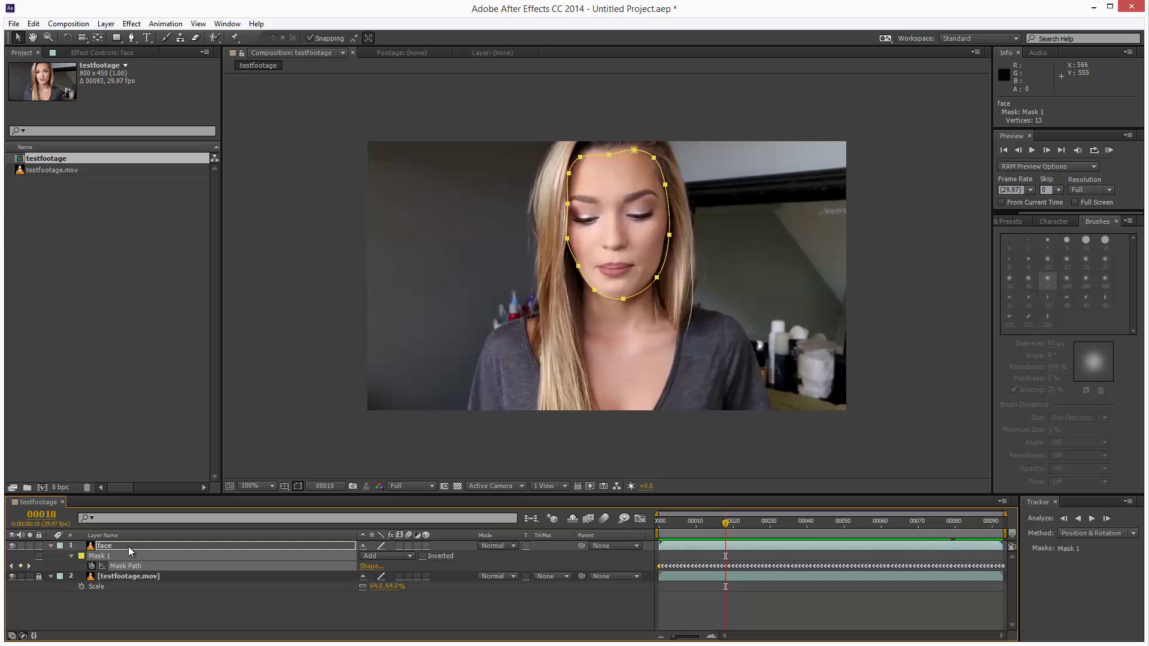
Apply Red Giant Cosmo to the face layer and magnify the viewer to 200%
key("Return")
left_click(131, 24)
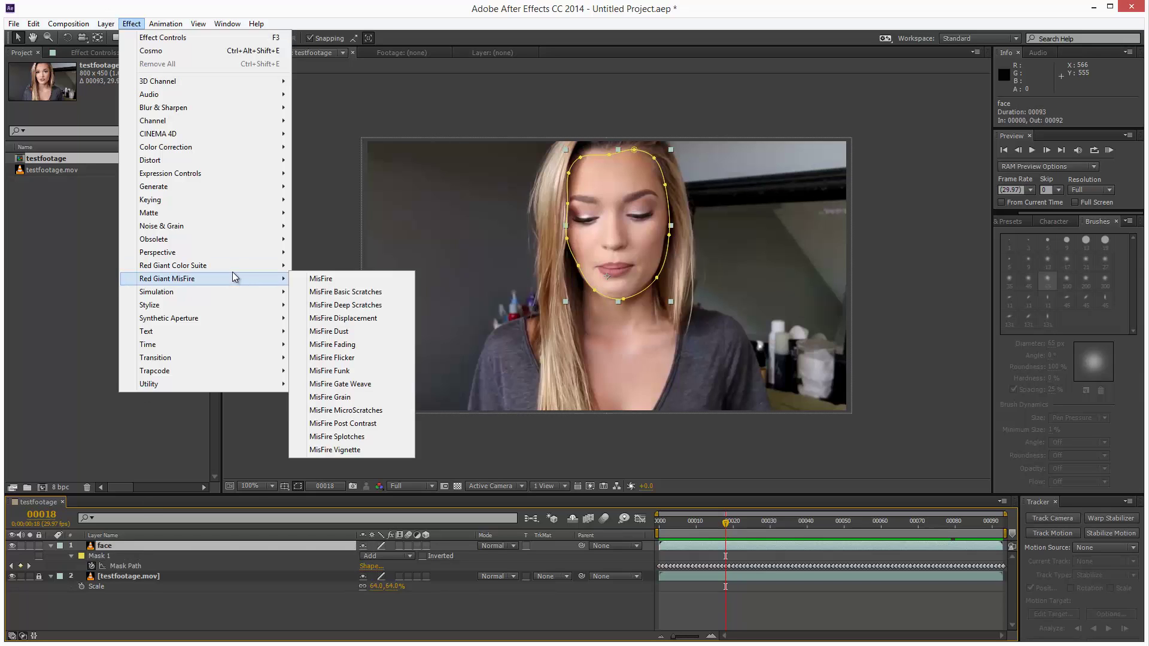
mouse_move(178, 269)
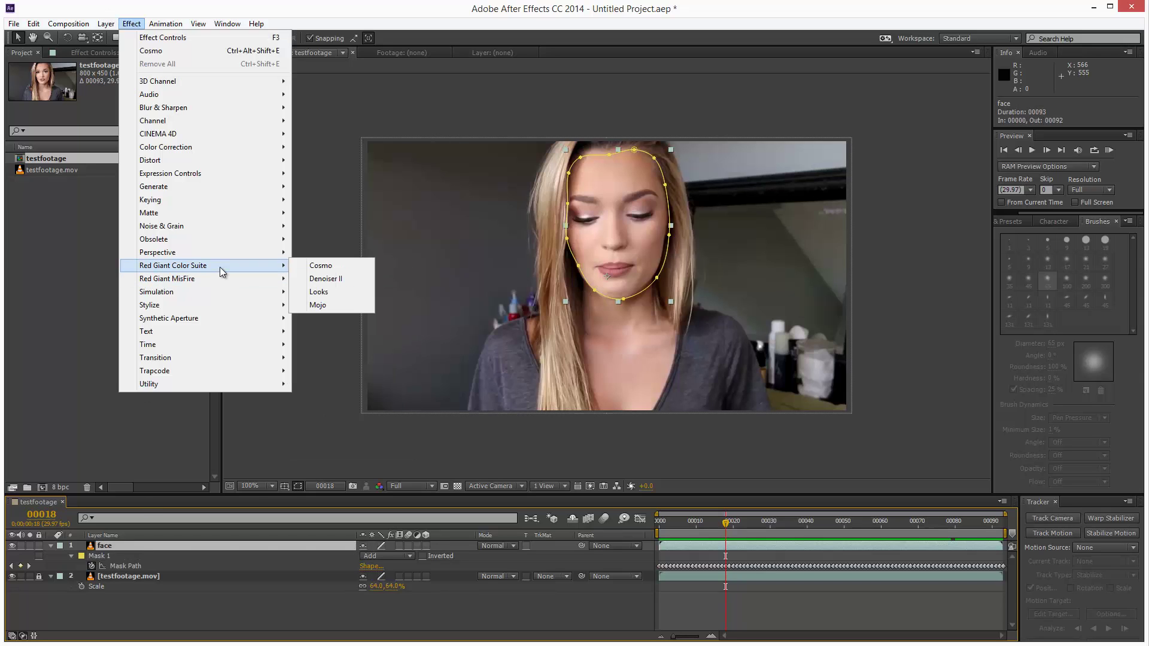
left_click(347, 266)
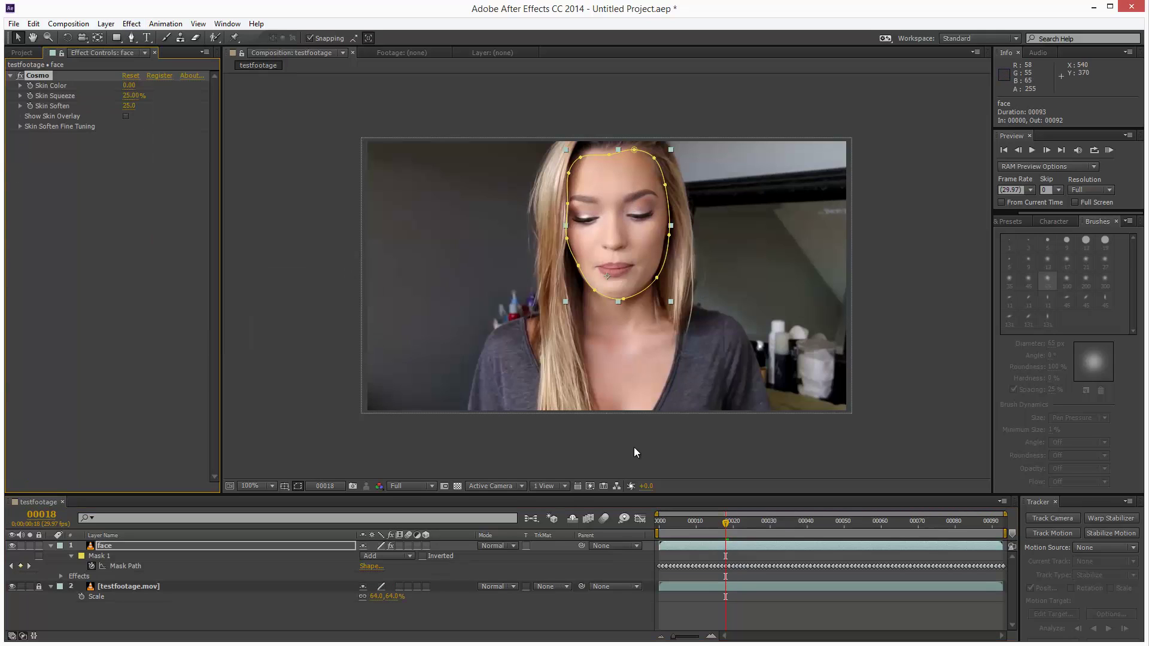
left_click(257, 486)
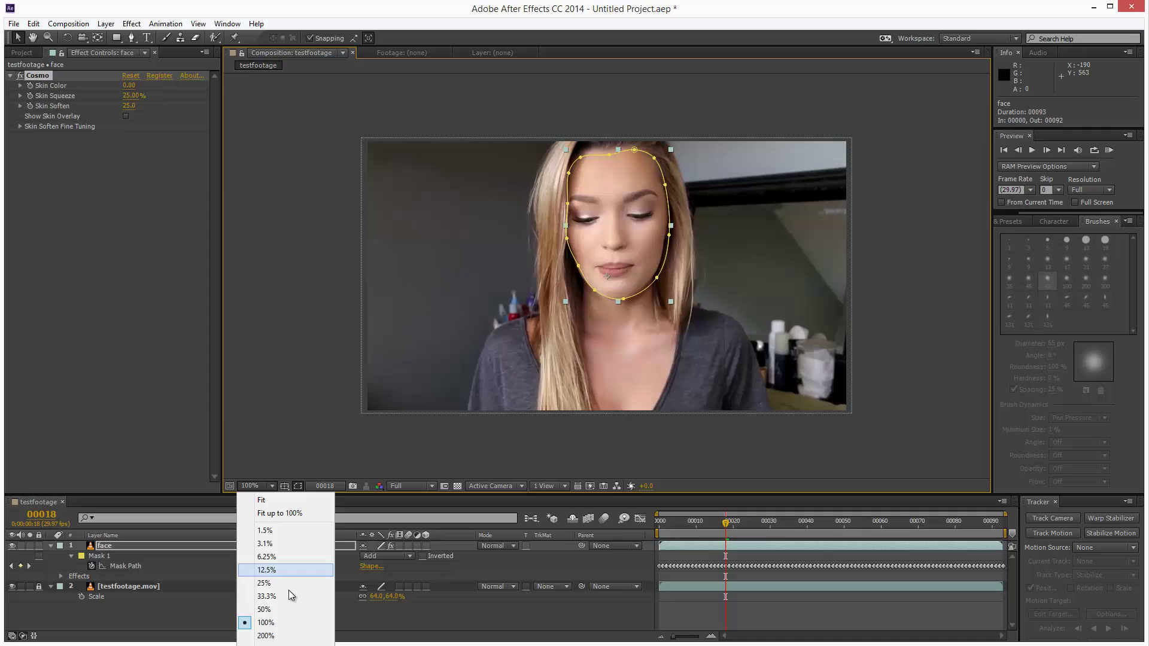
left_click(287, 628)
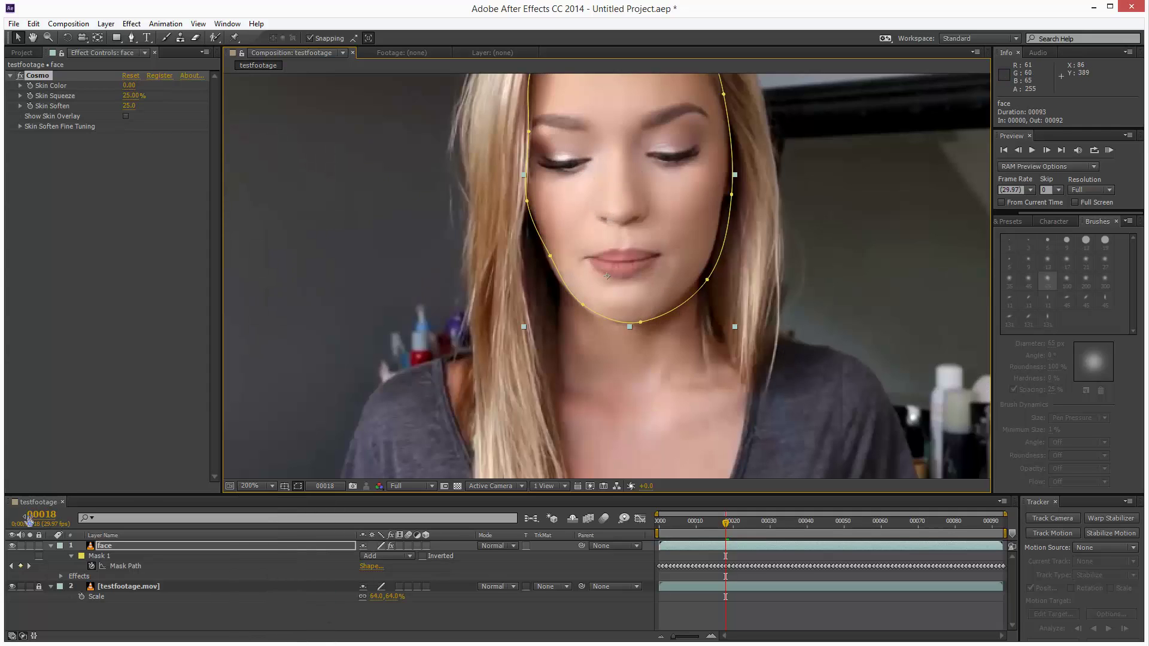
Tune Cosmo (Squeeze 30%, Soften 97, Tolerance 70%, Detail 15) and toggle the face layer to compare
left_click(12, 545)
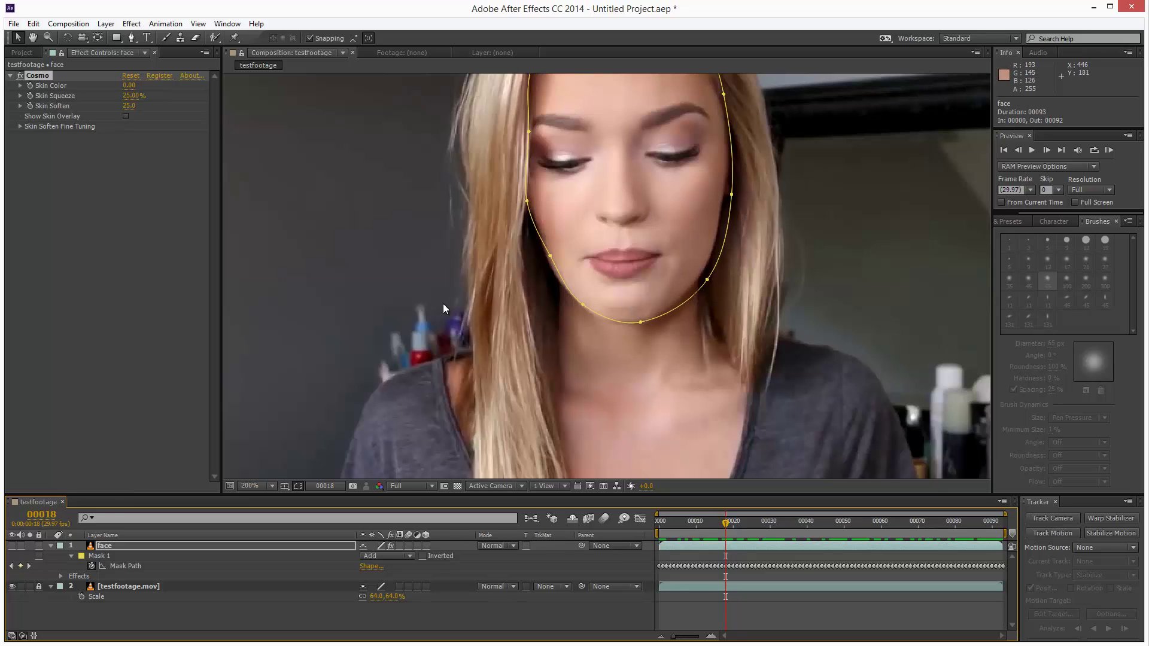
left_click(13, 545)
left_click(19, 128)
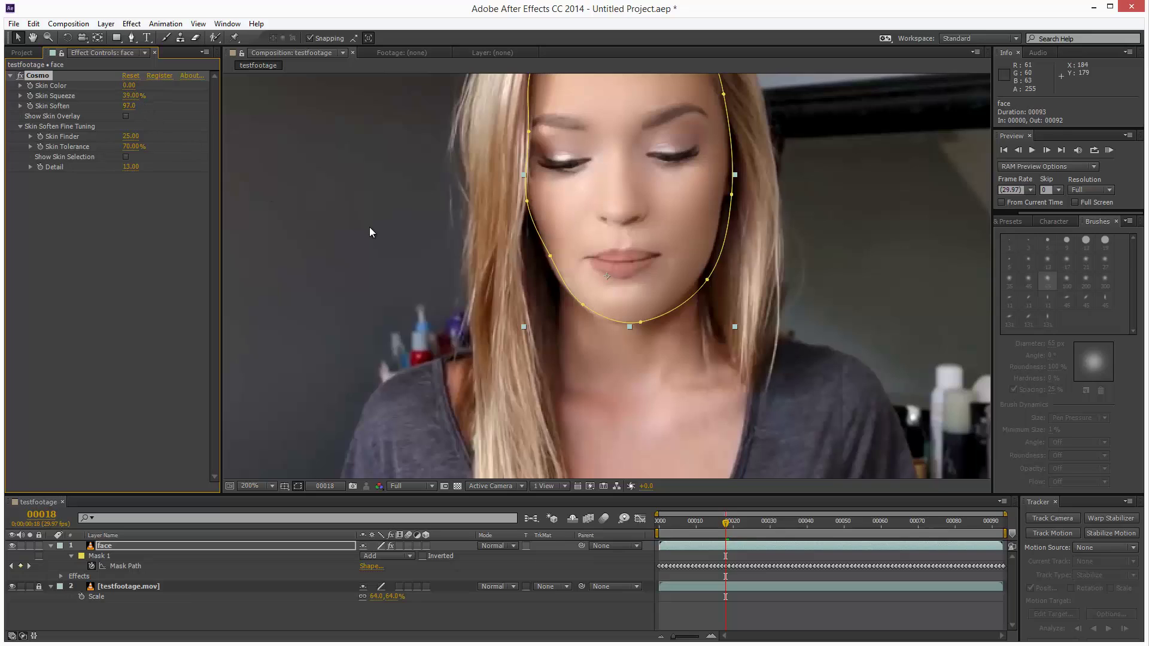
left_click(15, 546)
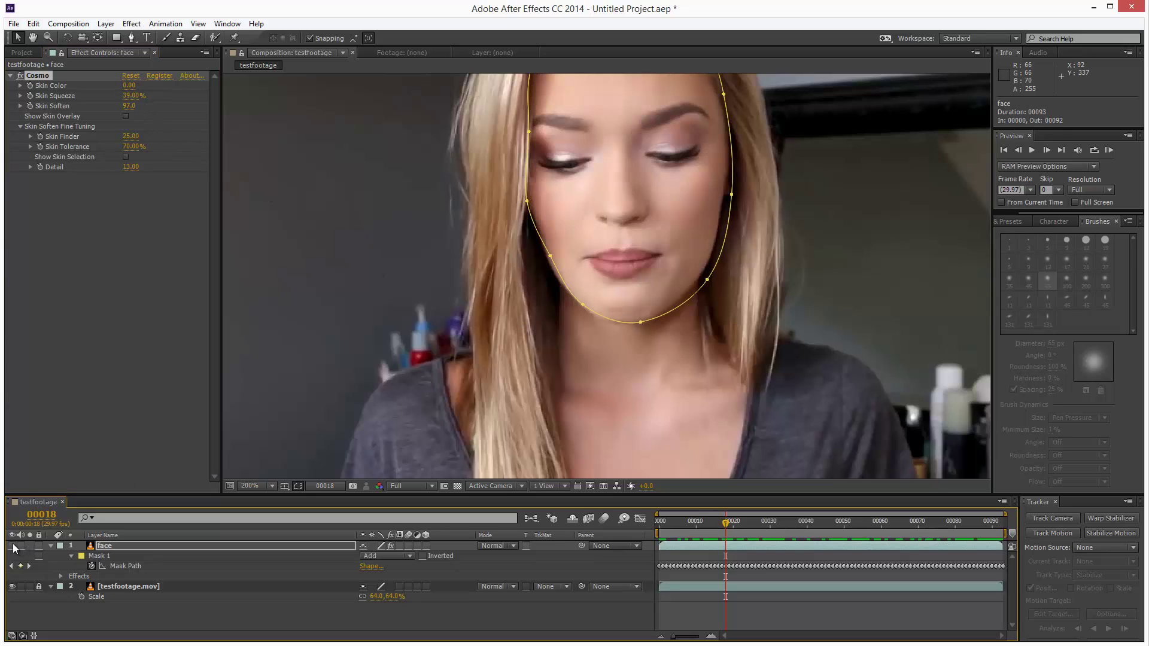
left_click(14, 546)
left_click(14, 546)
left_click(14, 546)
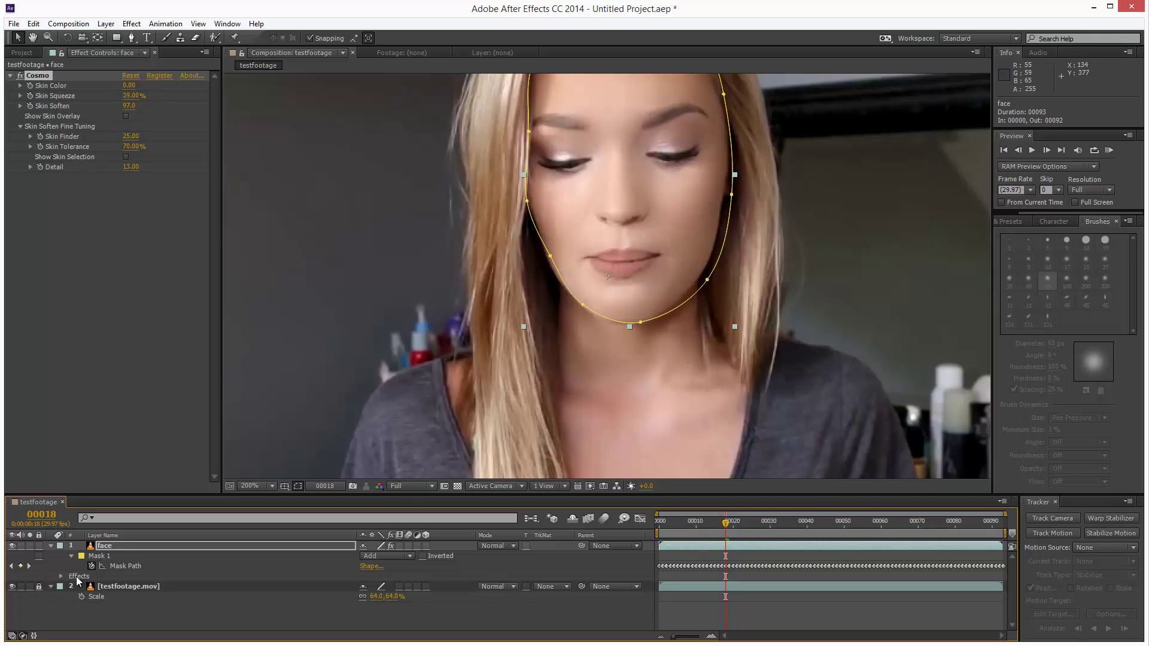
Give Mask 1 a 32-pixel feather and return the viewer magnification to 100%
left_click(99, 556)
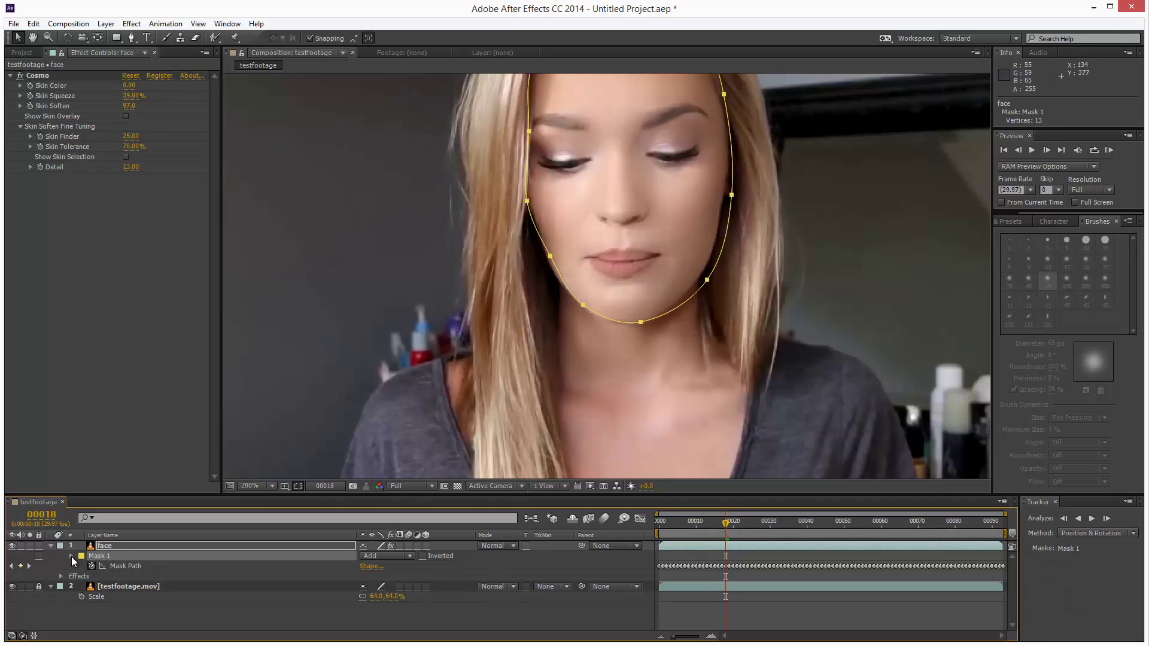
left_click(70, 556)
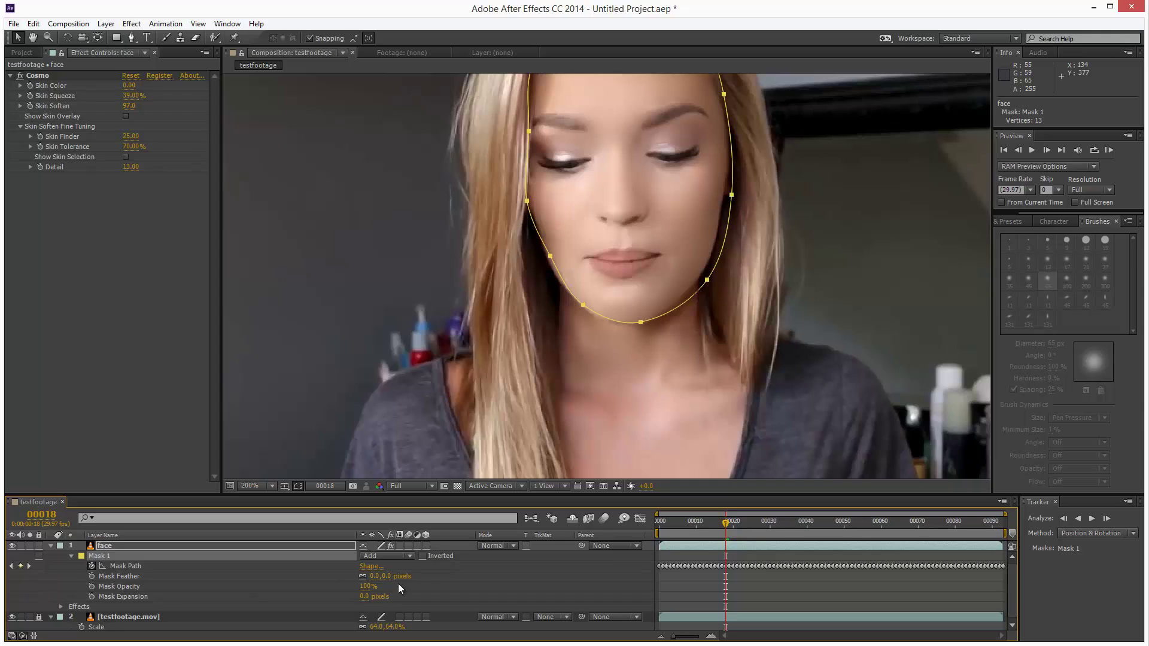
left_click(444, 585)
left_click(258, 486)
left_click(293, 594)
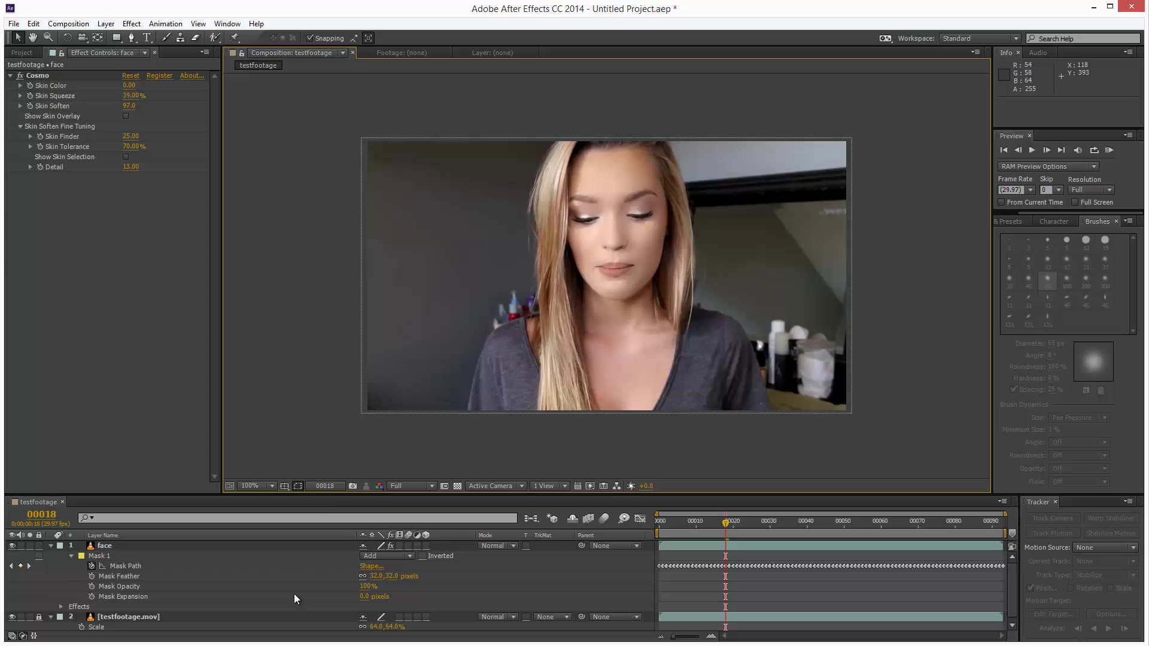
Play a RAM preview of all 93 frames from the Preview panel
left_click(1110, 150)
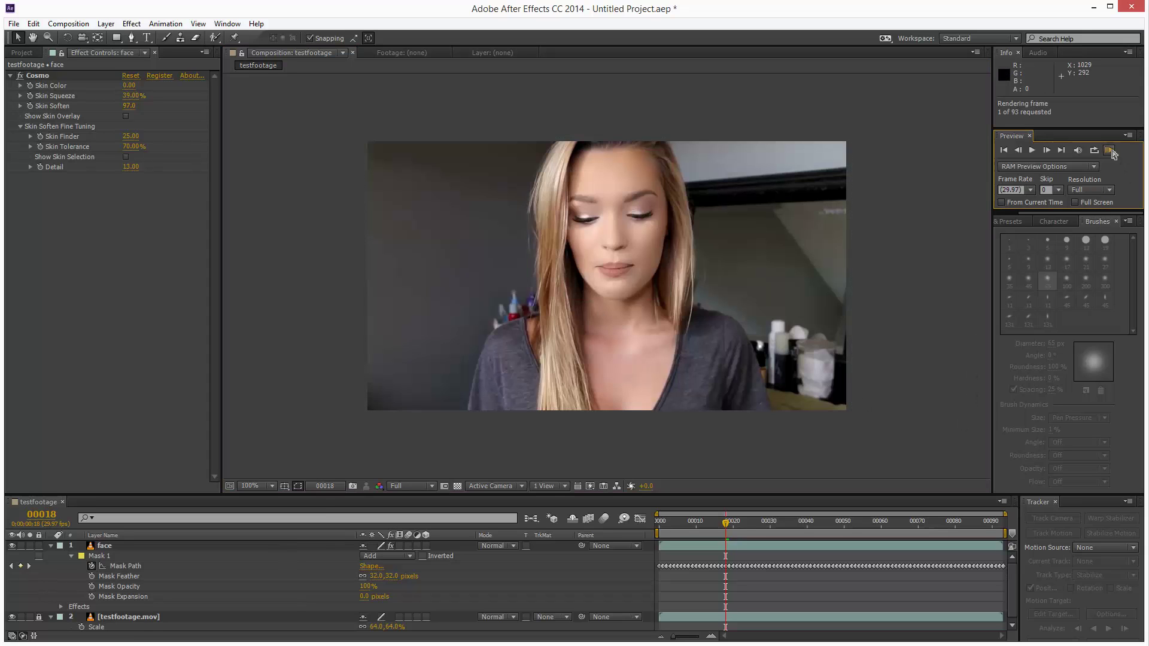